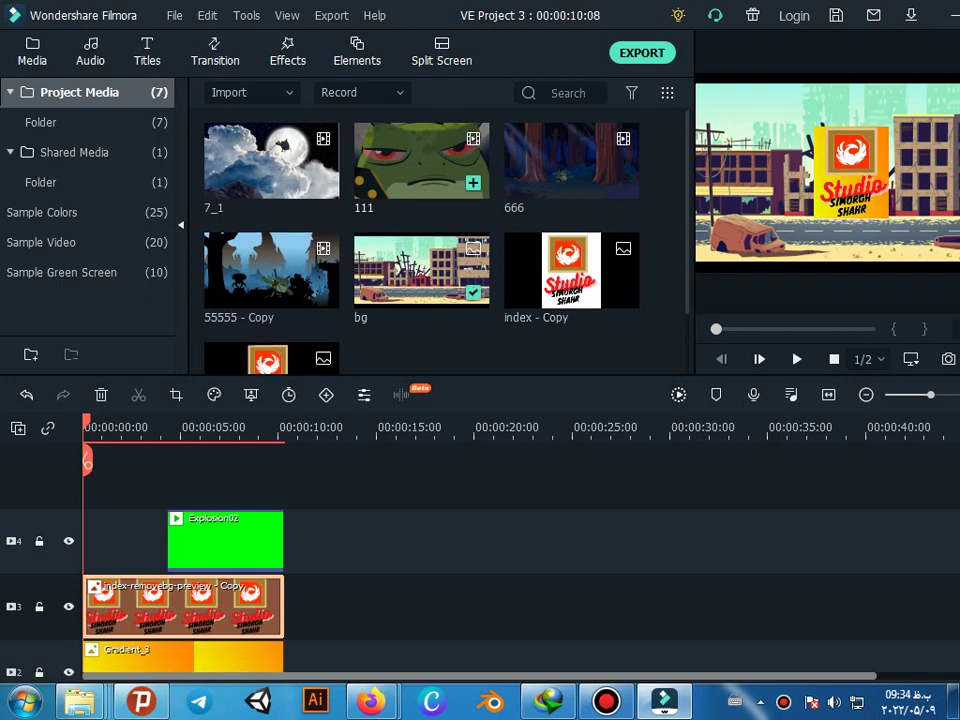
Step: Delete the clips 111 and 55555 - Copy from the project media
click(421, 161)
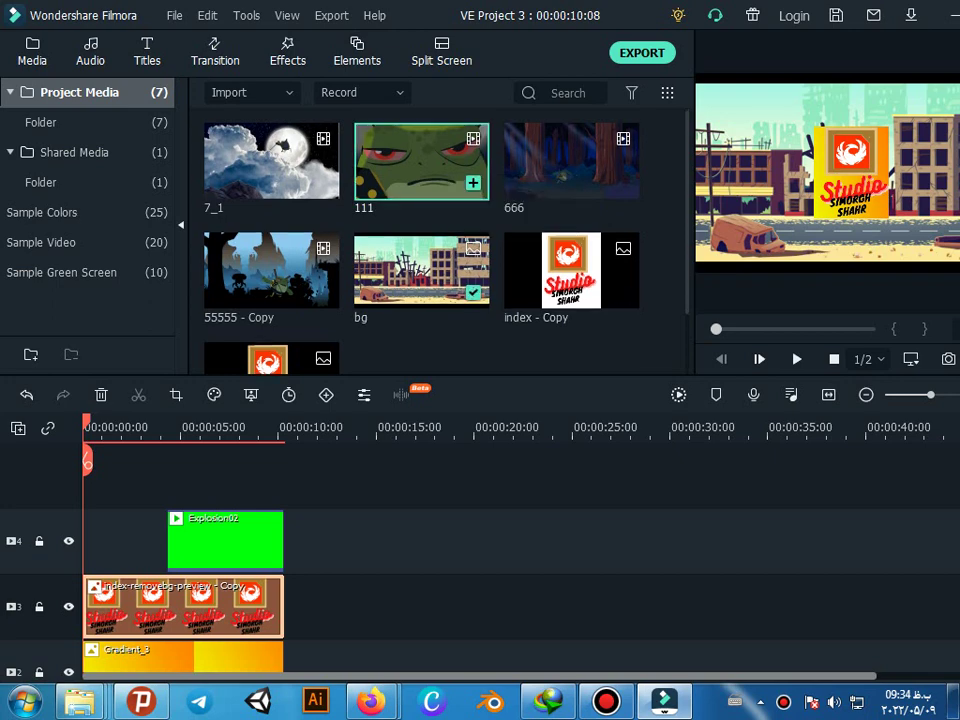
key(Delete)
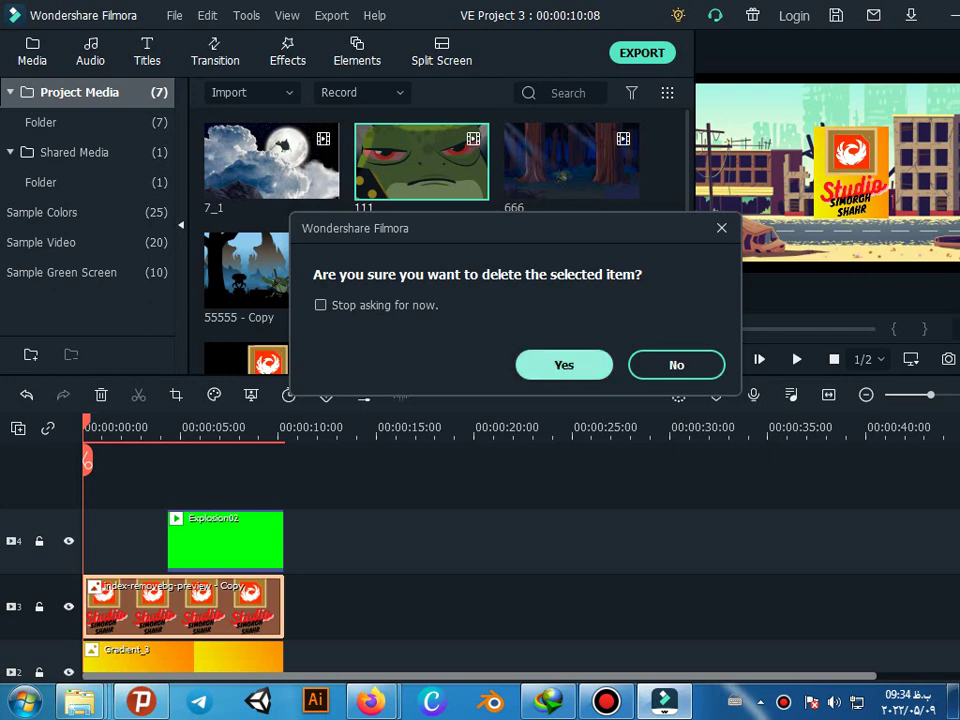
key(Return)
click(571, 161)
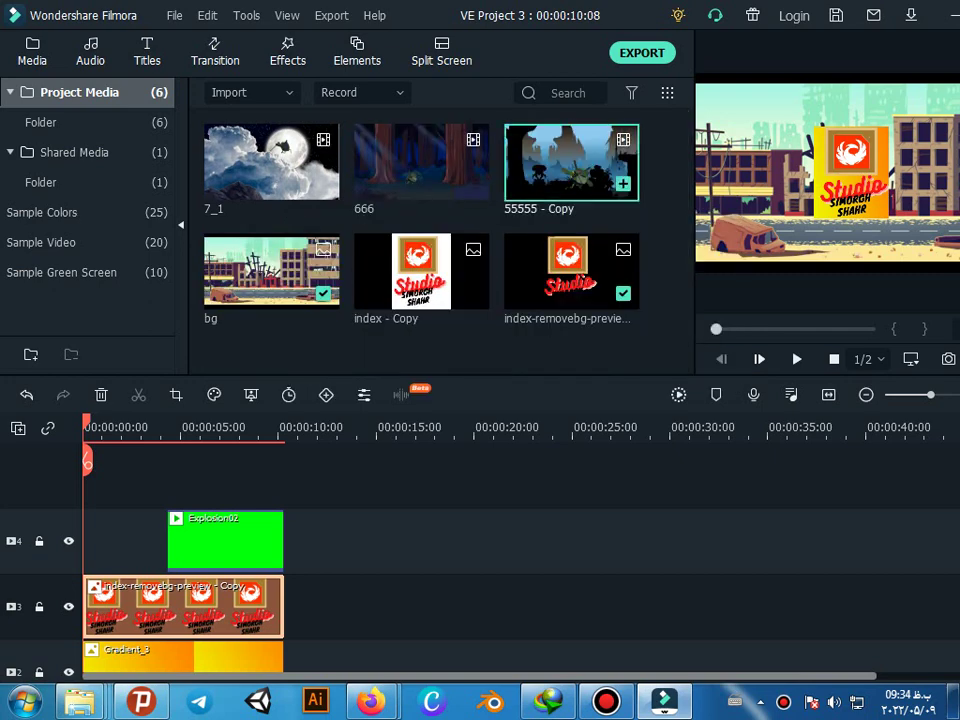
key(Delete)
key(Return)
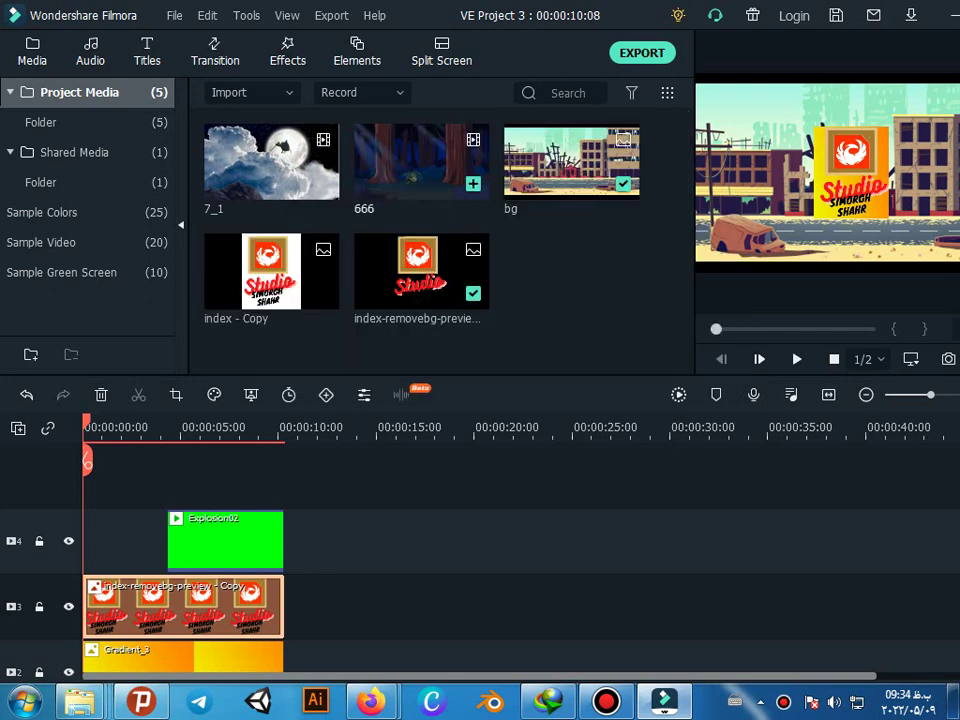
Step: Remove the clips 666 and 7_1 from the project media
click(421, 161)
key(Delete)
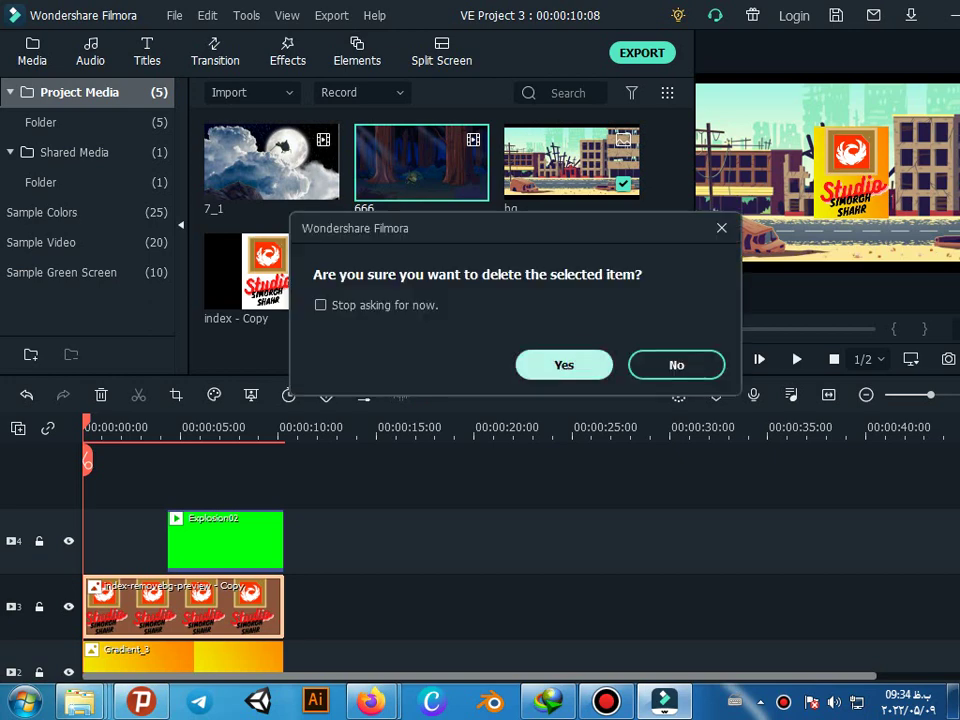
key(Return)
click(421, 161)
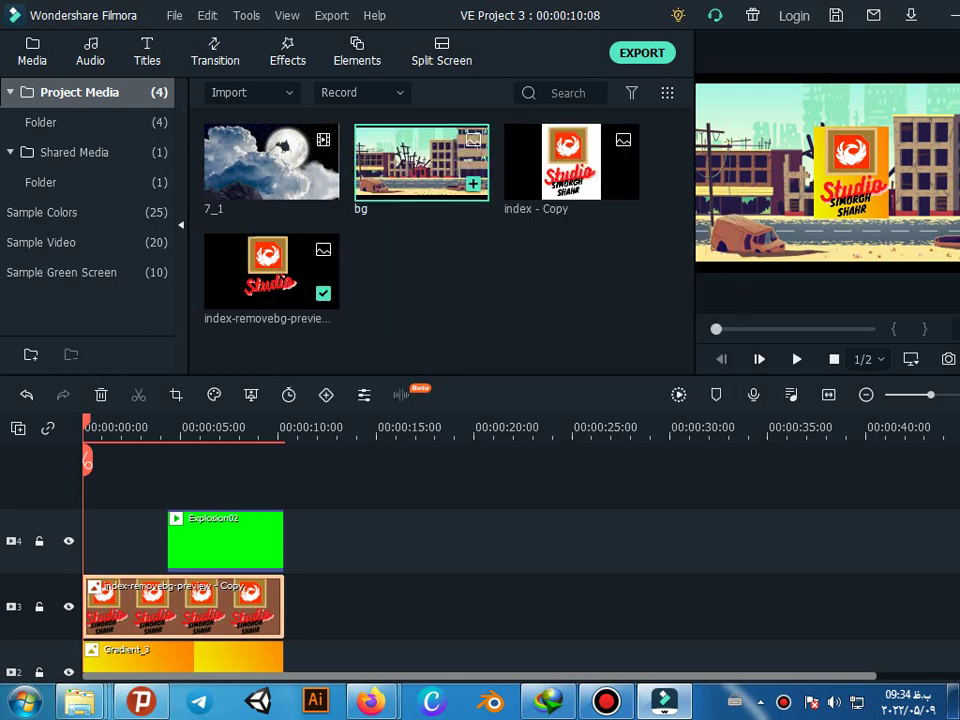
click(271, 161)
key(Delete)
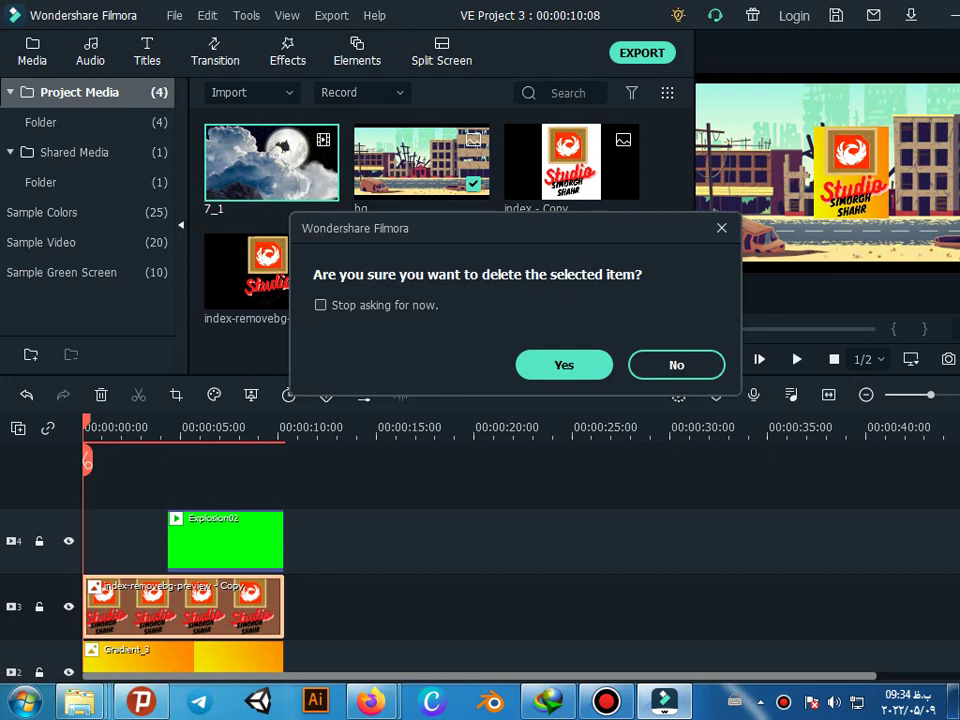
key(Return)
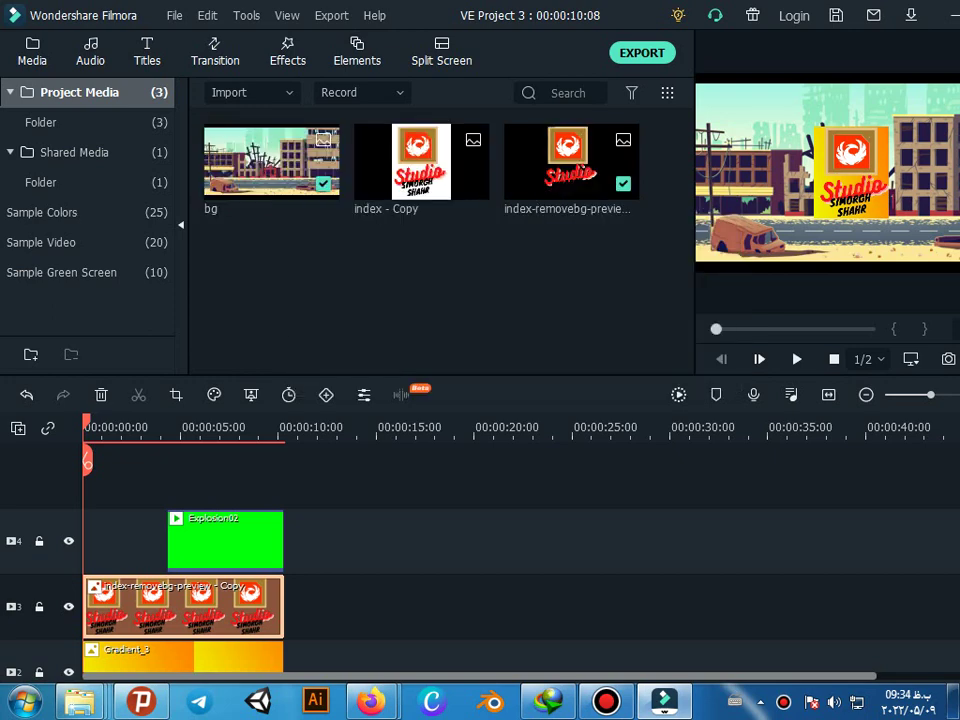
mouse_move(183, 606)
mouse_down()
mouse_move(233, 606)
mouse_move(232, 588)
mouse_move(183, 588)
mouse_up()
scroll(233, 606, down, 1)
drag(233, 522, 183, 522)
scroll(183, 522, up, 1)
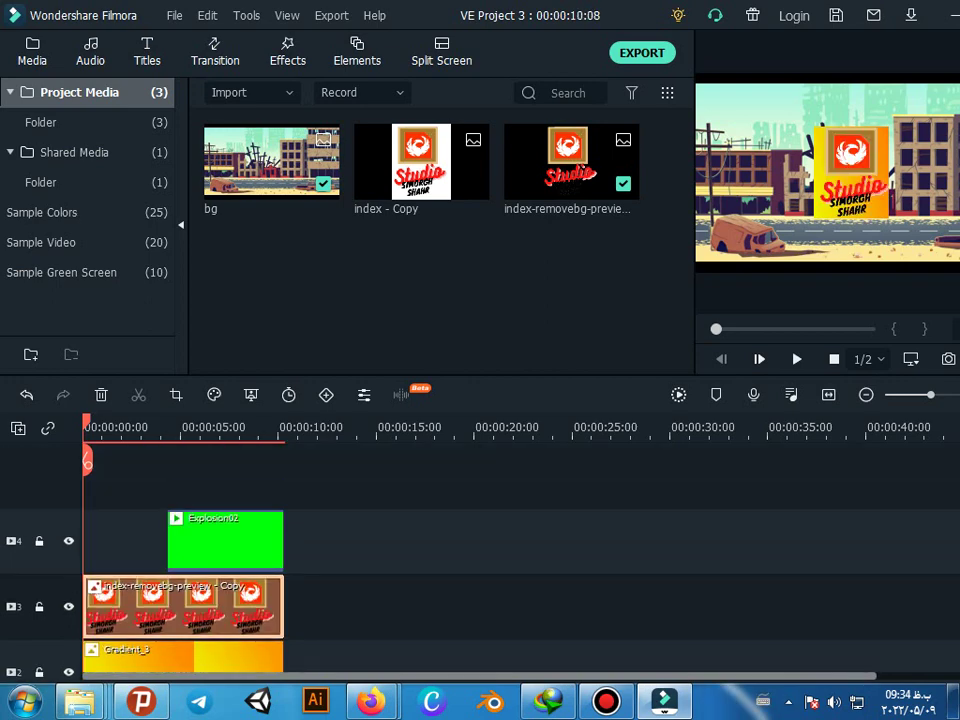
click(225, 540)
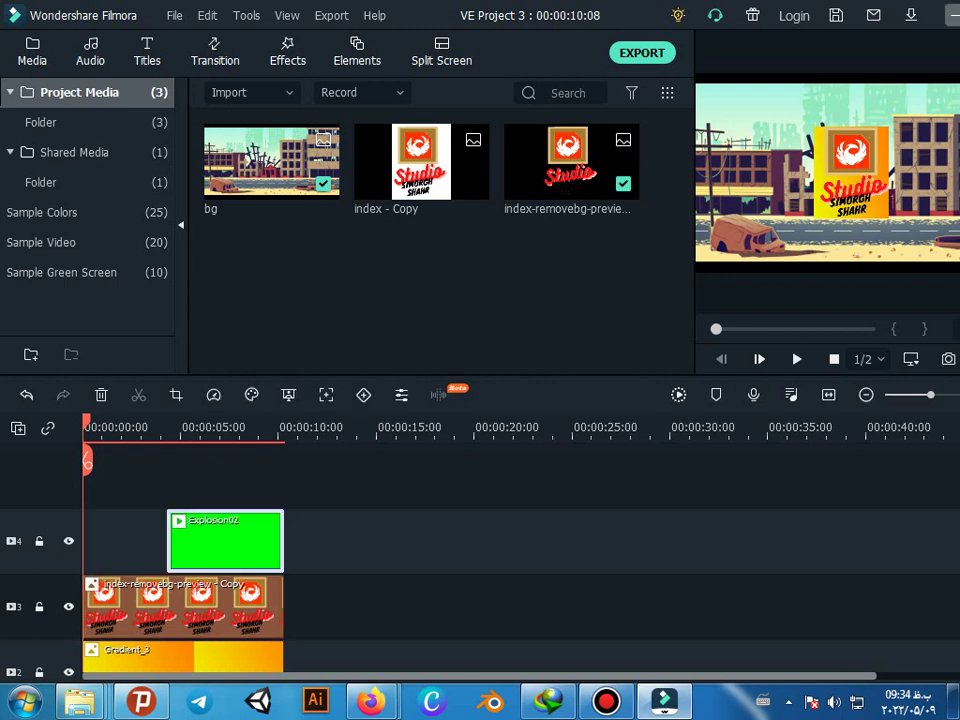
Step: Import the green-screen bullet footage from the desktop and place it at the timeline start on a new track above Explosion02
click(949, 15)
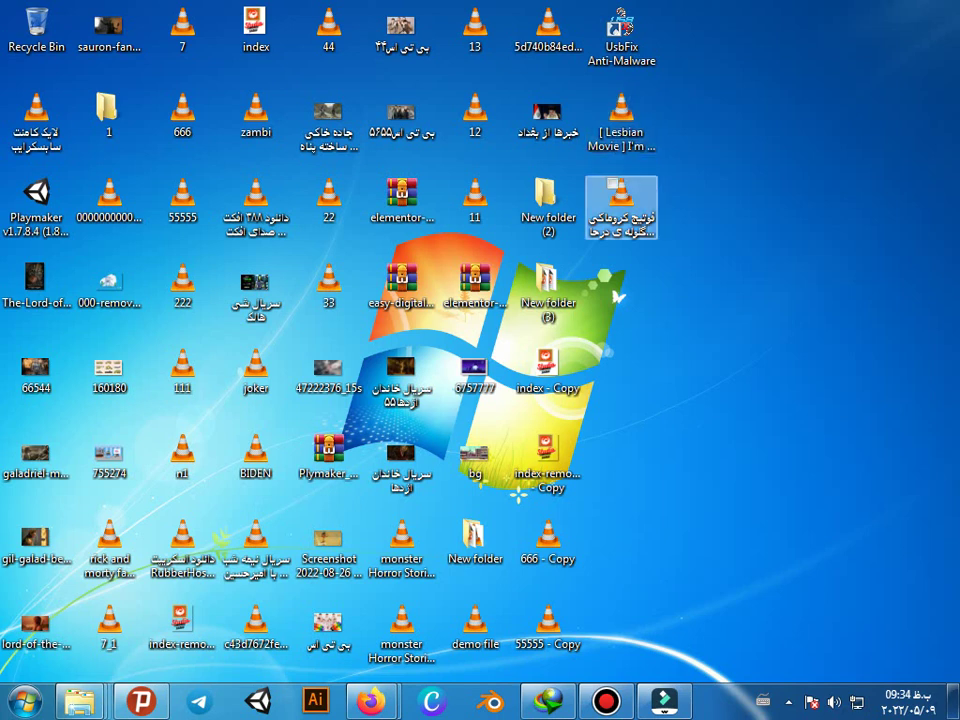
drag(615, 205, 280, 291)
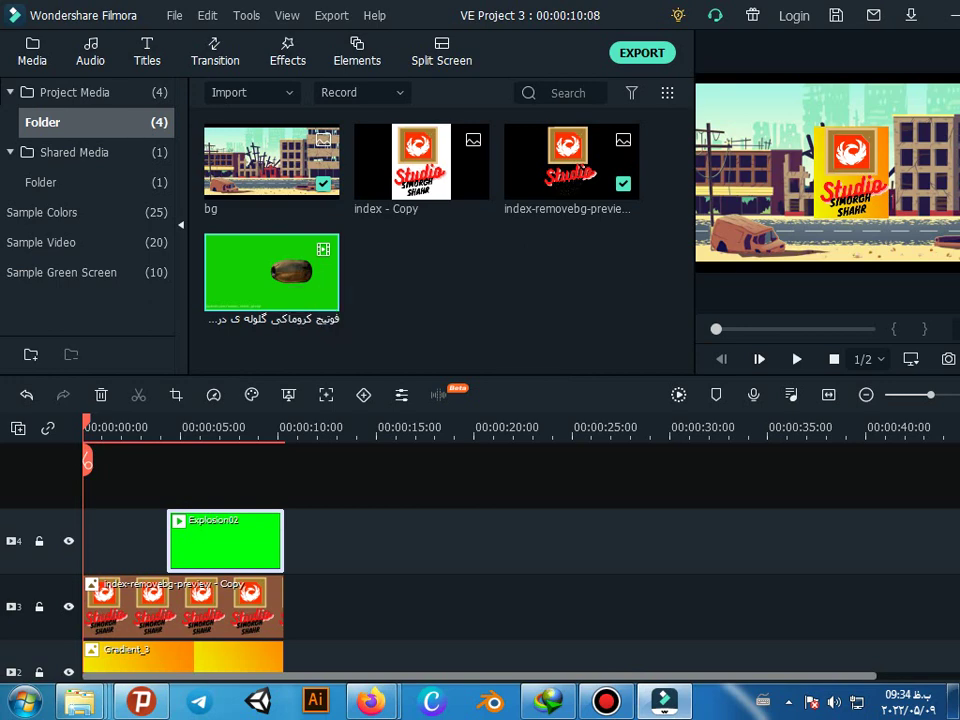
drag(280, 285, 161, 475)
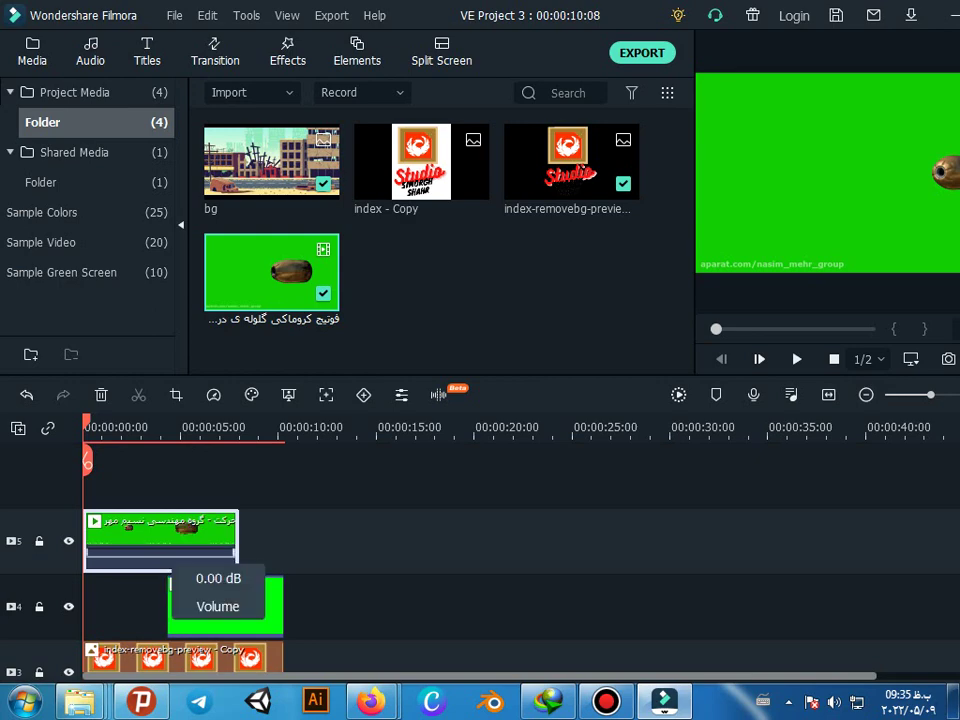
Step: Key out the bullet clip's green background with Chroma Key, setting the offset to 36
right_click(150, 545)
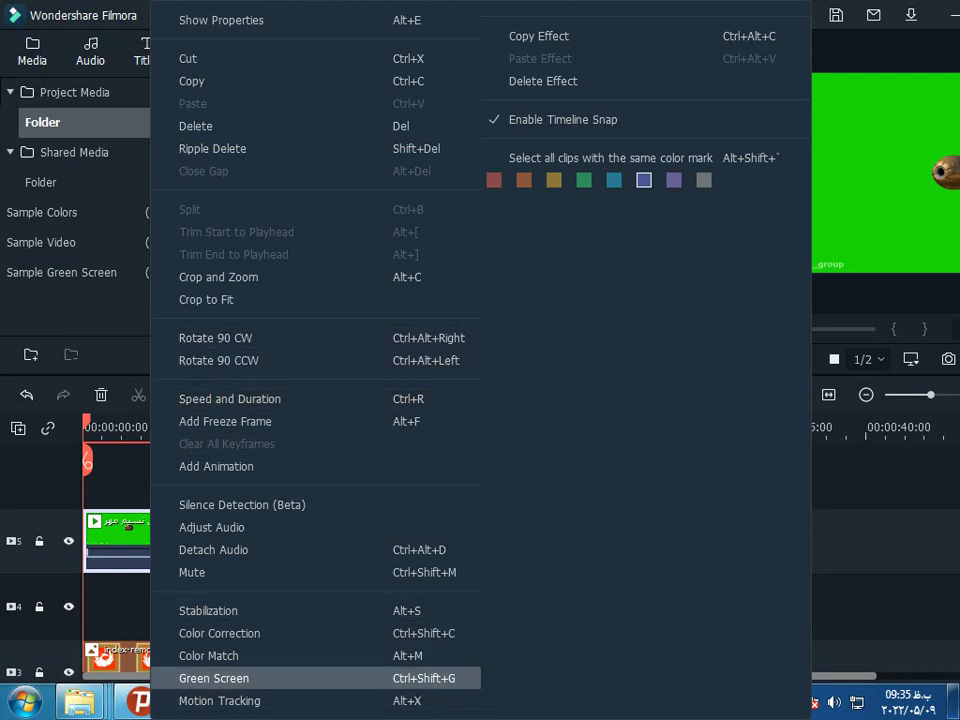
click(214, 678)
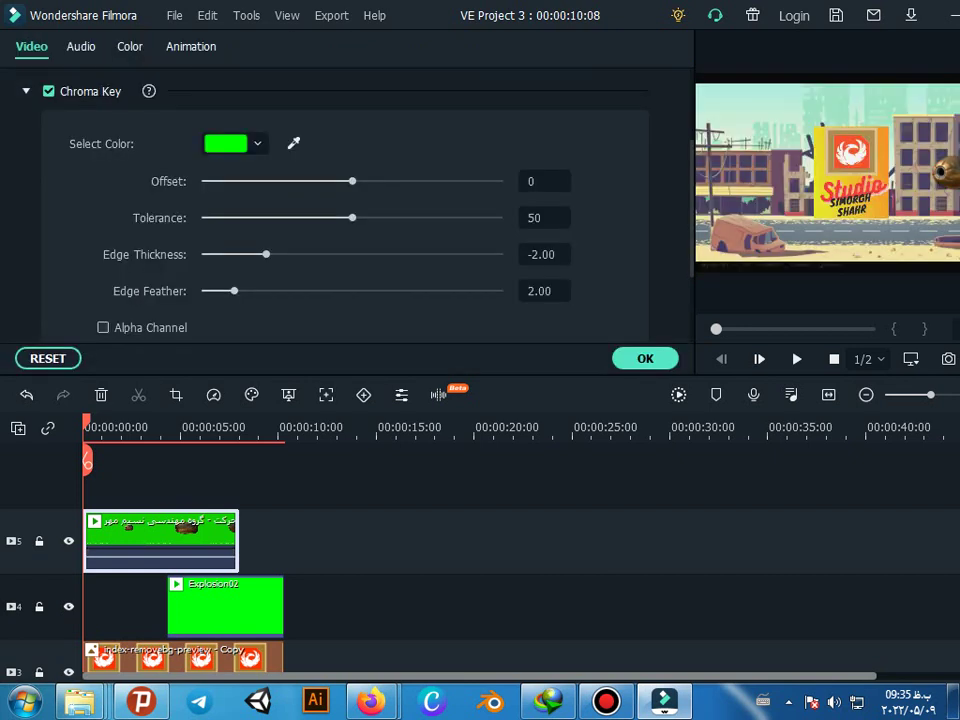
drag(352, 181, 404, 181)
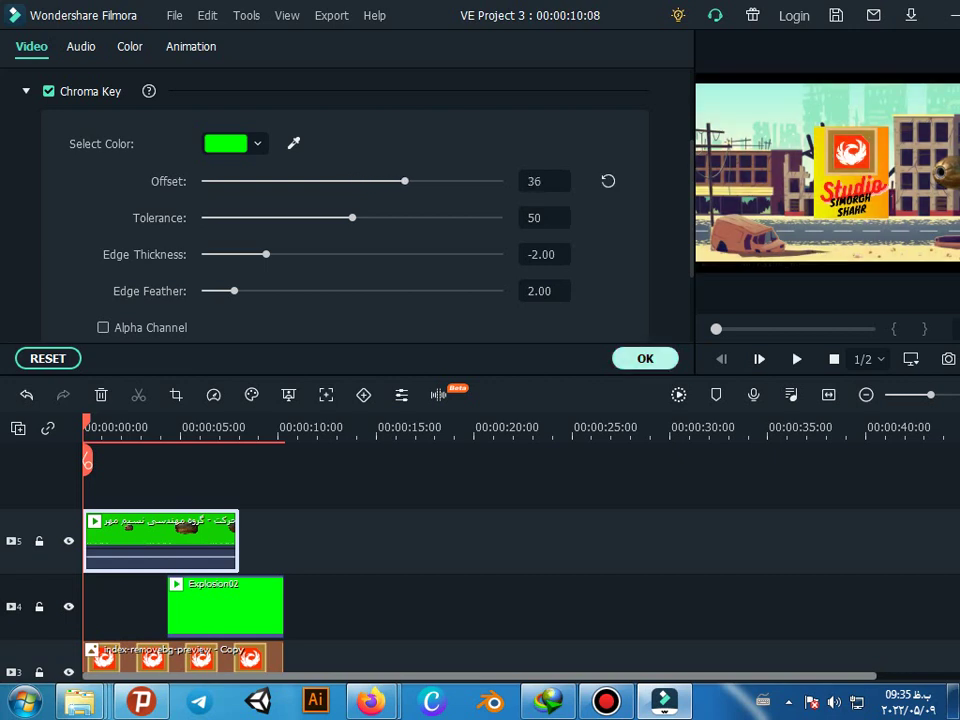
click(645, 358)
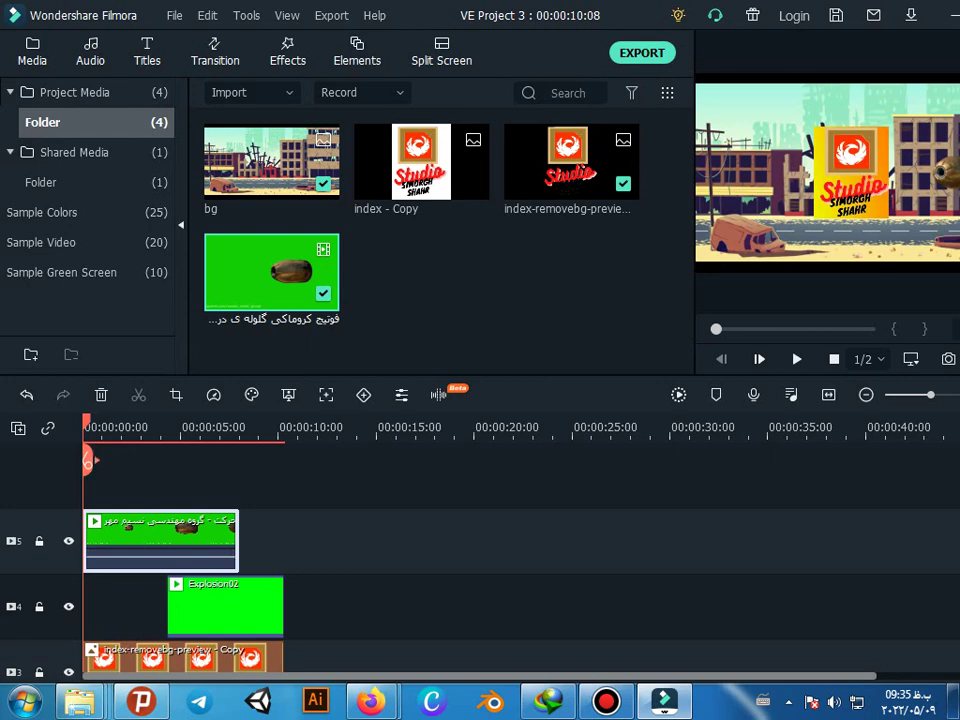
Step: Preview the timeline to check the keyed bullet together with the explosion
mouse_move(88, 460)
mouse_down()
mouse_move(260, 460)
mouse_move(86, 460)
mouse_up()
mouse_move(88, 460)
mouse_down()
mouse_move(287, 460)
mouse_move(87, 460)
mouse_up()
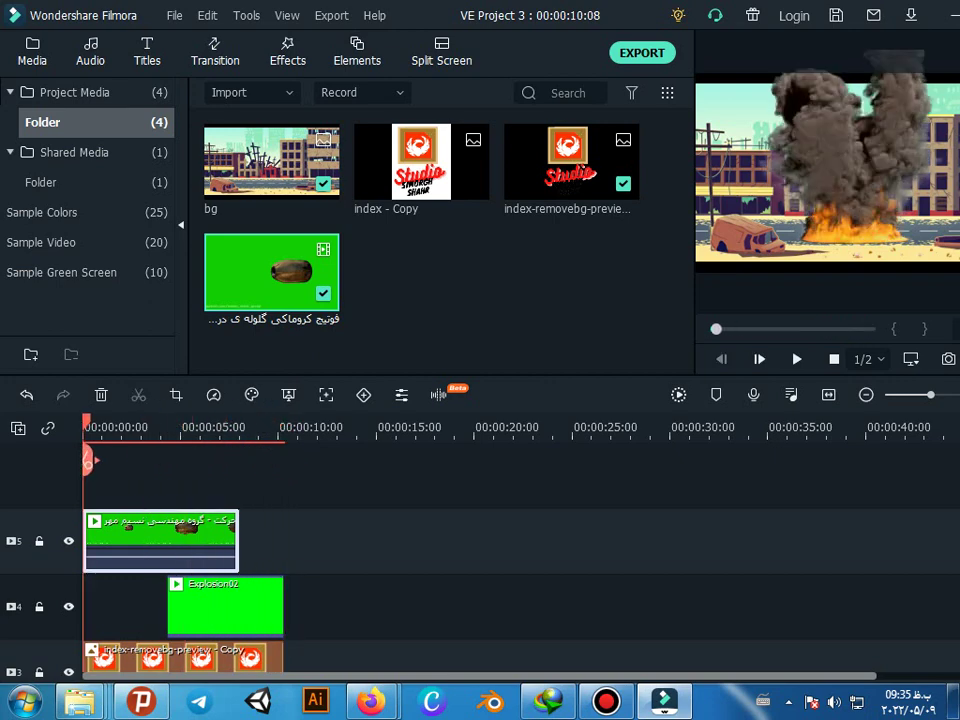
click(283, 480)
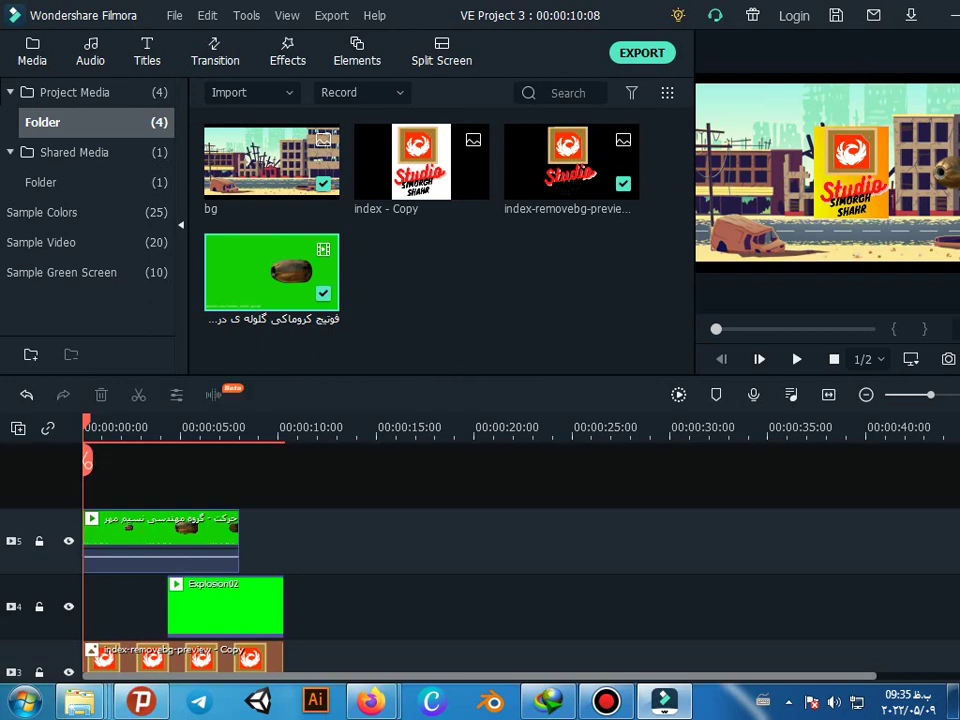
Step: Shrink the bullet clip in the preview and shift it to the right, away from the Studio sign
click(160, 540)
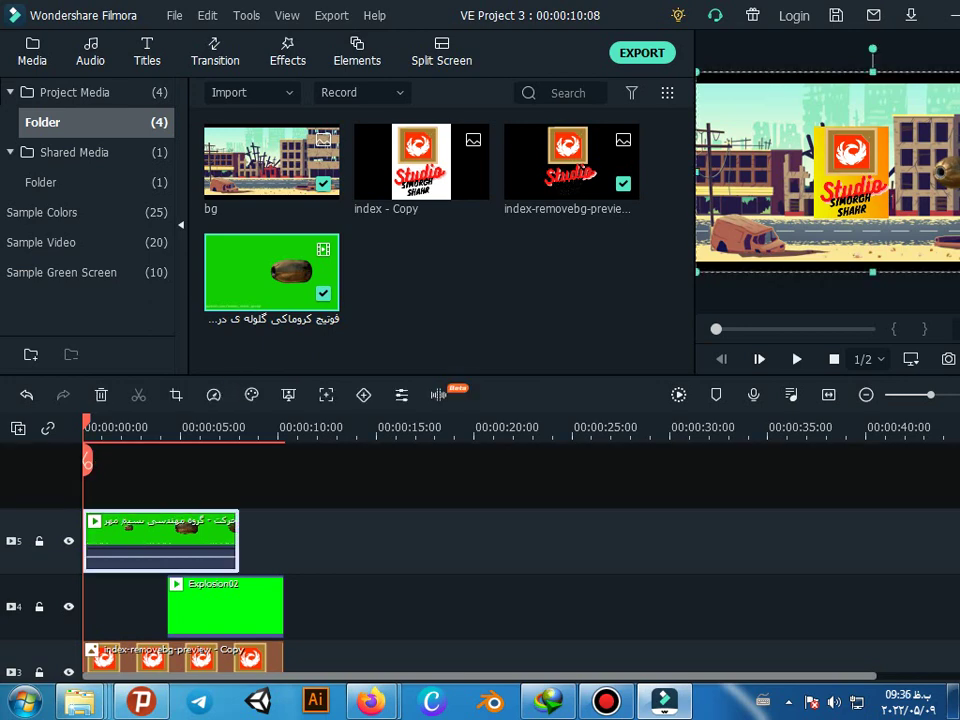
drag(697, 72, 774, 117)
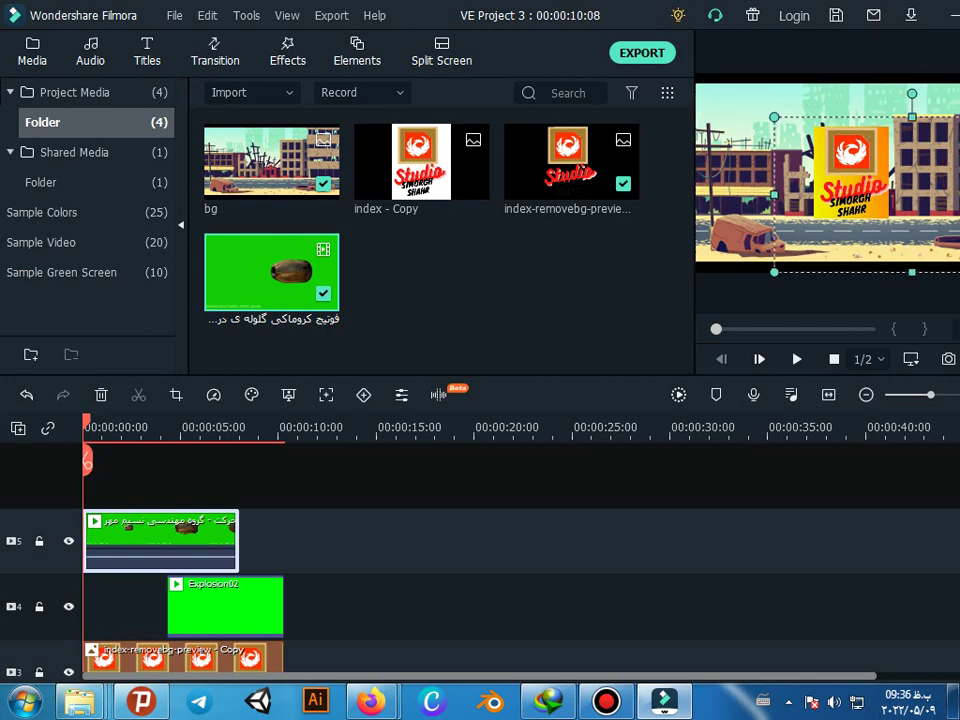
drag(600, 15, 557, 30)
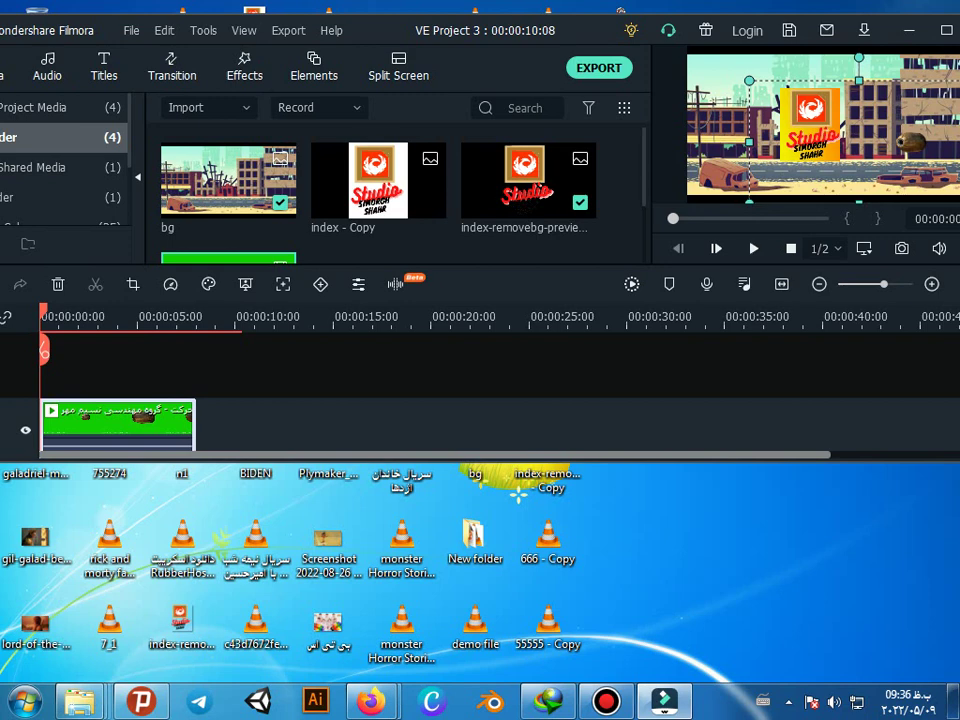
drag(909, 142, 957, 147)
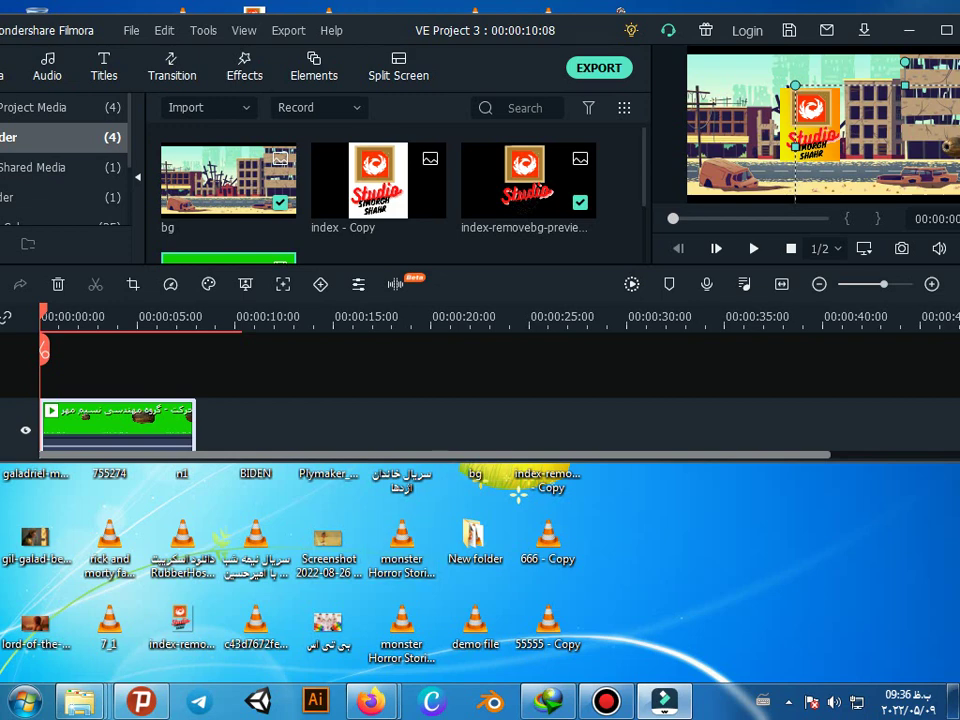
Step: Play back the edit to check the repositioned bullet, inspect the lower tracks, and maximize the editor window
key(space)
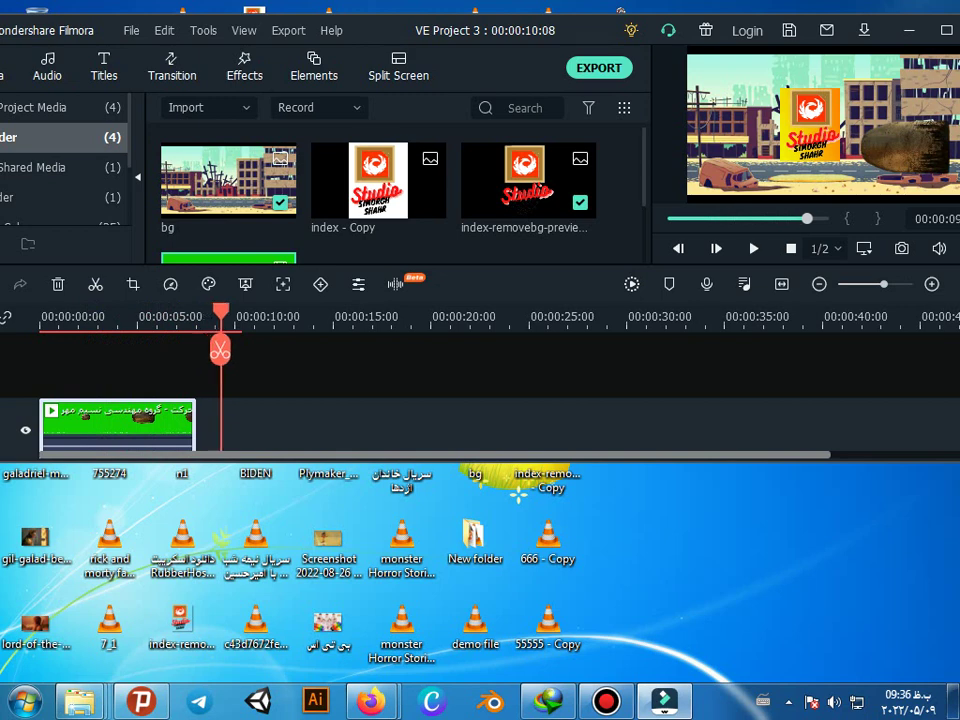
drag(227, 312, 128, 312)
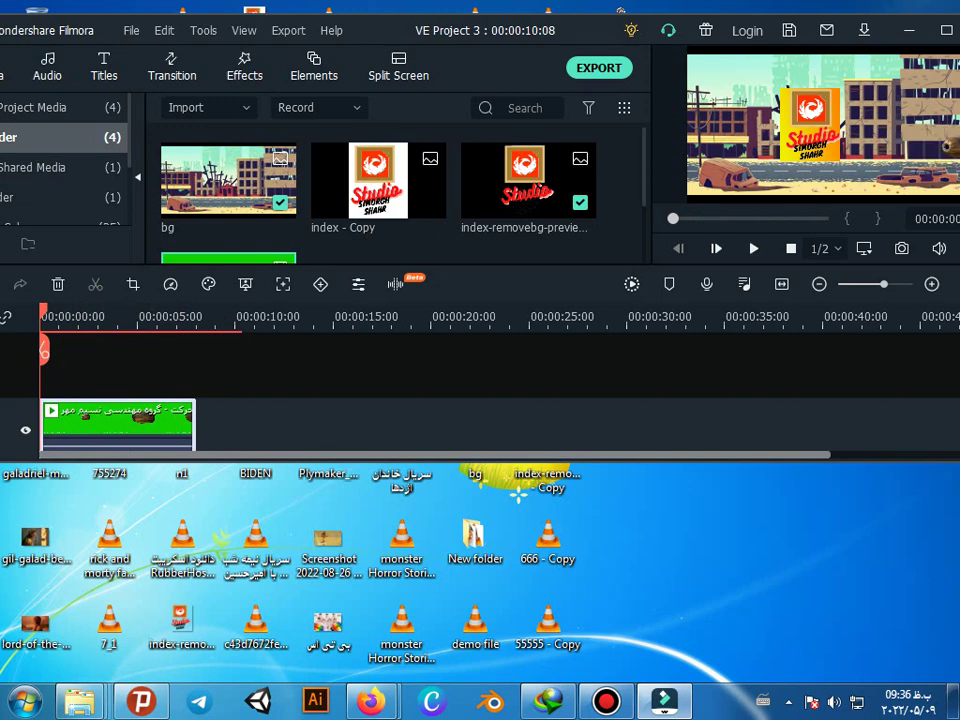
scroll(480, 391, down, 6)
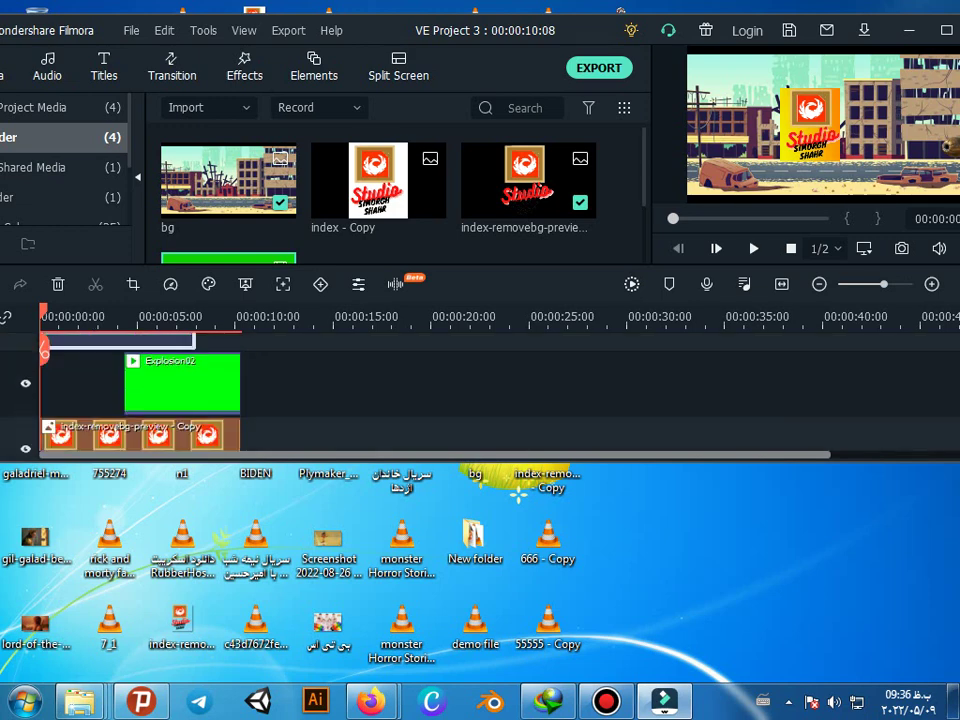
key(ctrl+z)
key(ctrl+z)
key(ctrl+z)
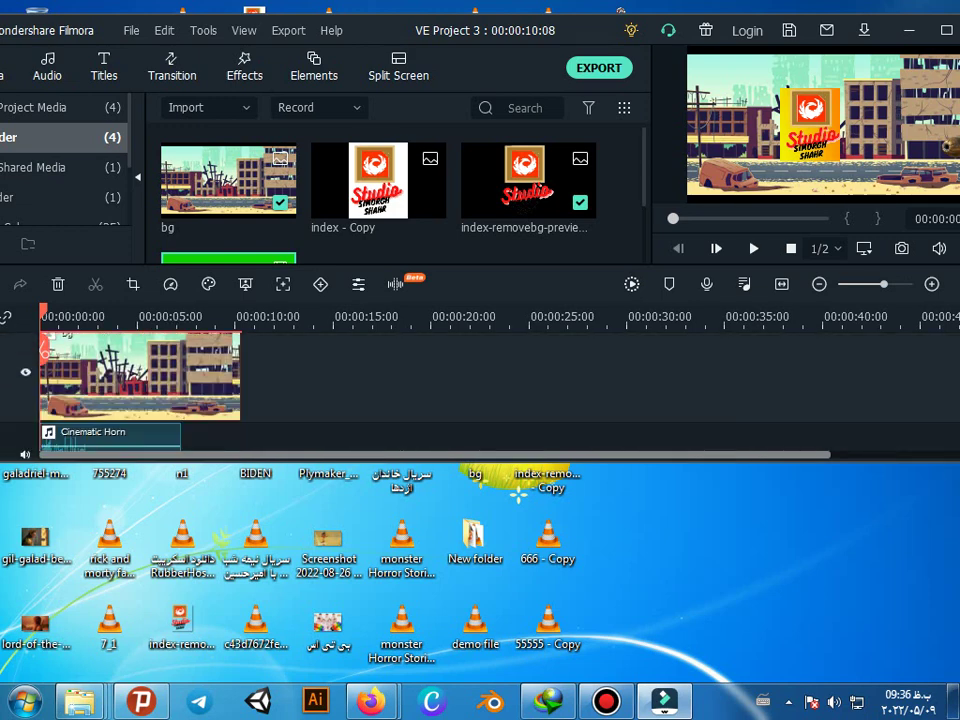
click(945, 30)
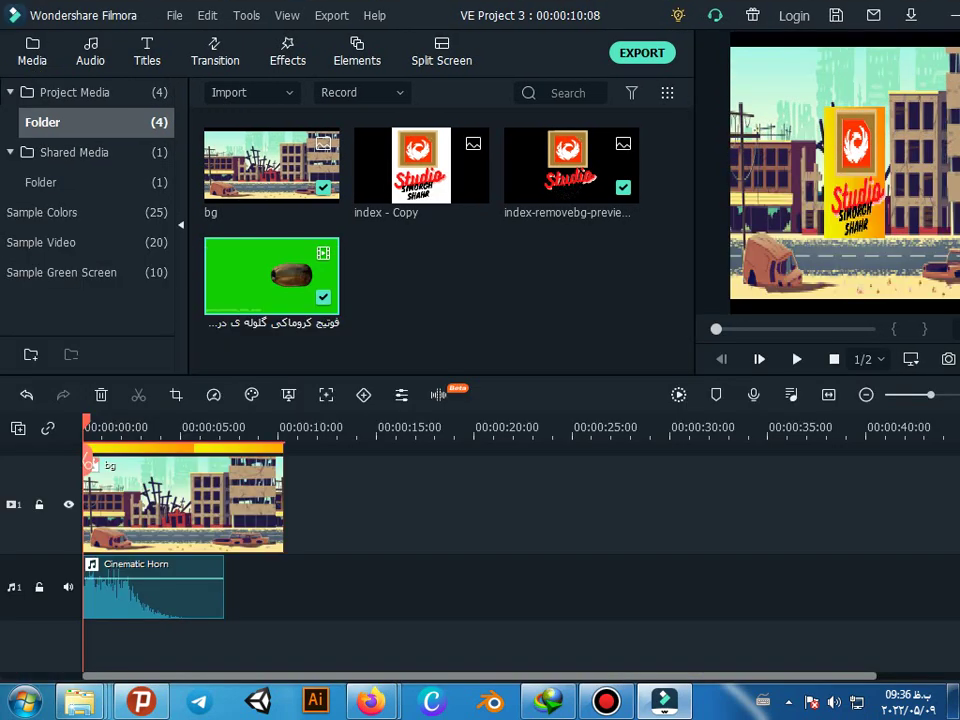
Step: Import the video لایک کامنت سابسکرایب from the desktop and append it after the bg clip on track 1
key(super+d)
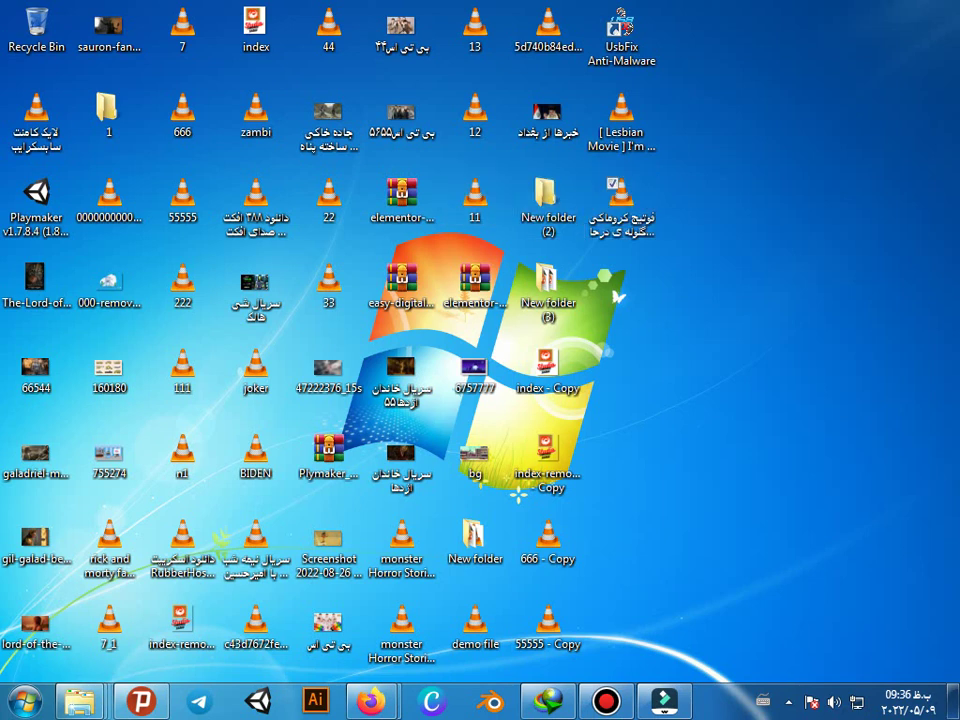
drag(35, 115, 345, 215)
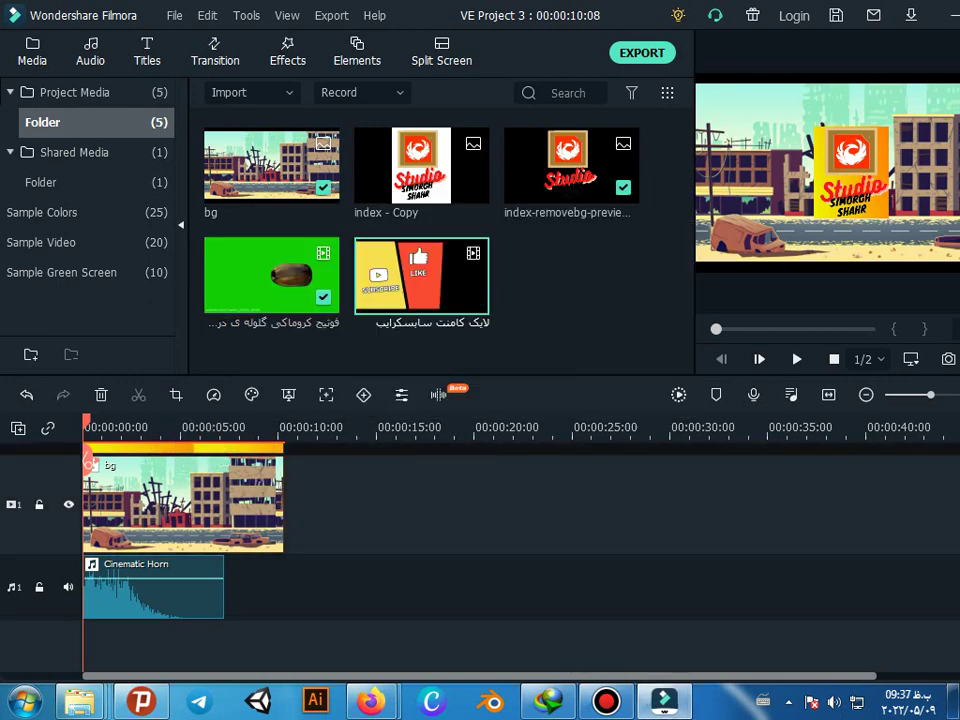
scroll(401, 500, up, 1)
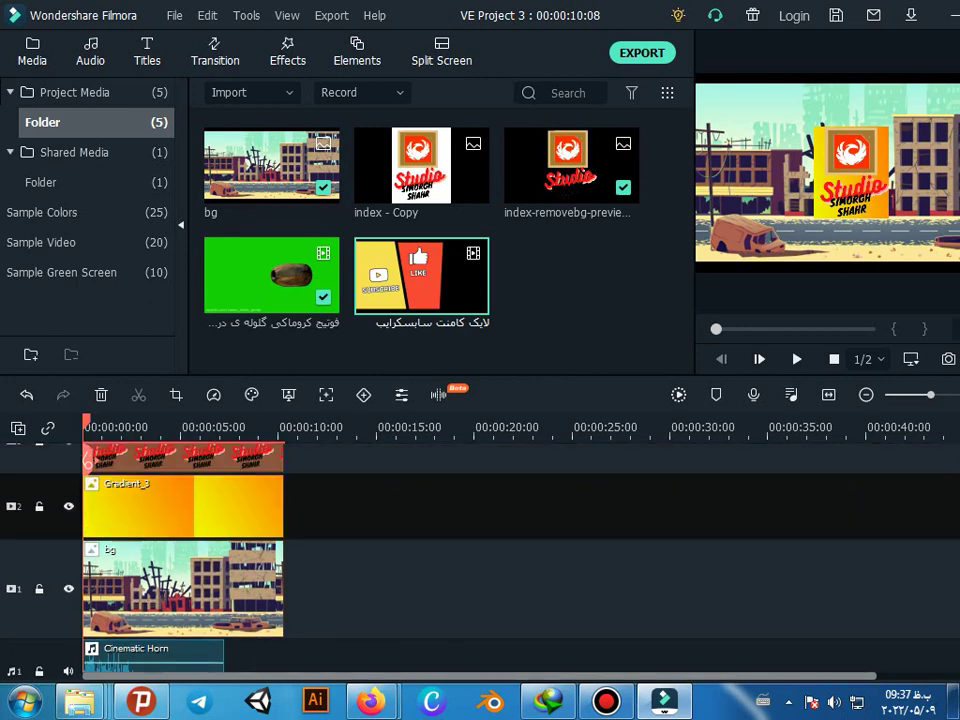
drag(420, 275, 313, 588)
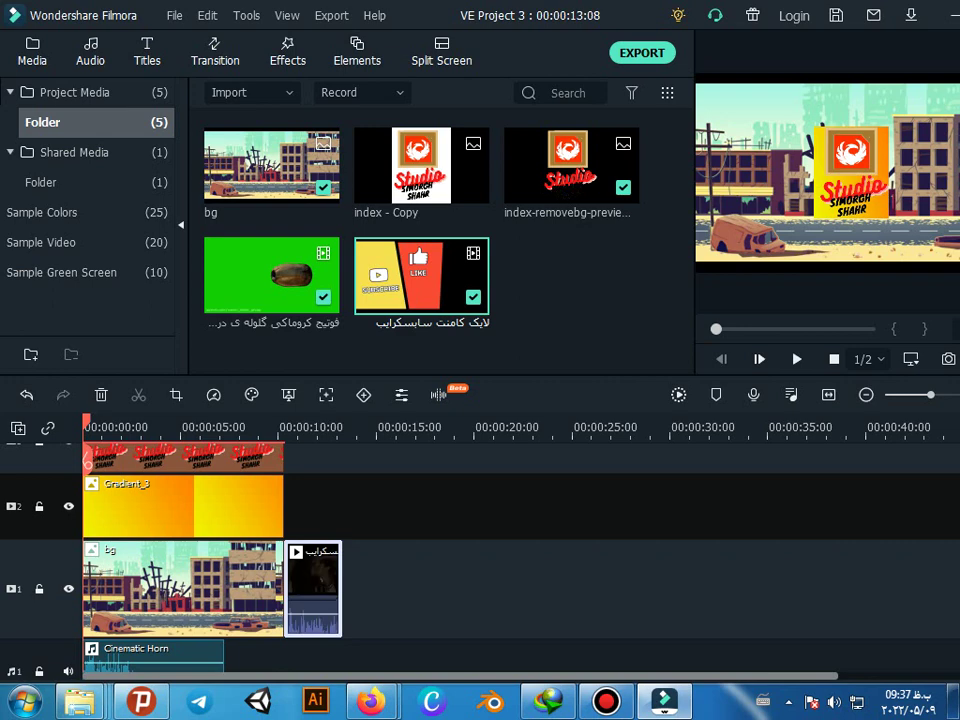
mouse_move(86, 460)
mouse_down()
mouse_move(362, 460)
mouse_move(85, 460)
mouse_up()
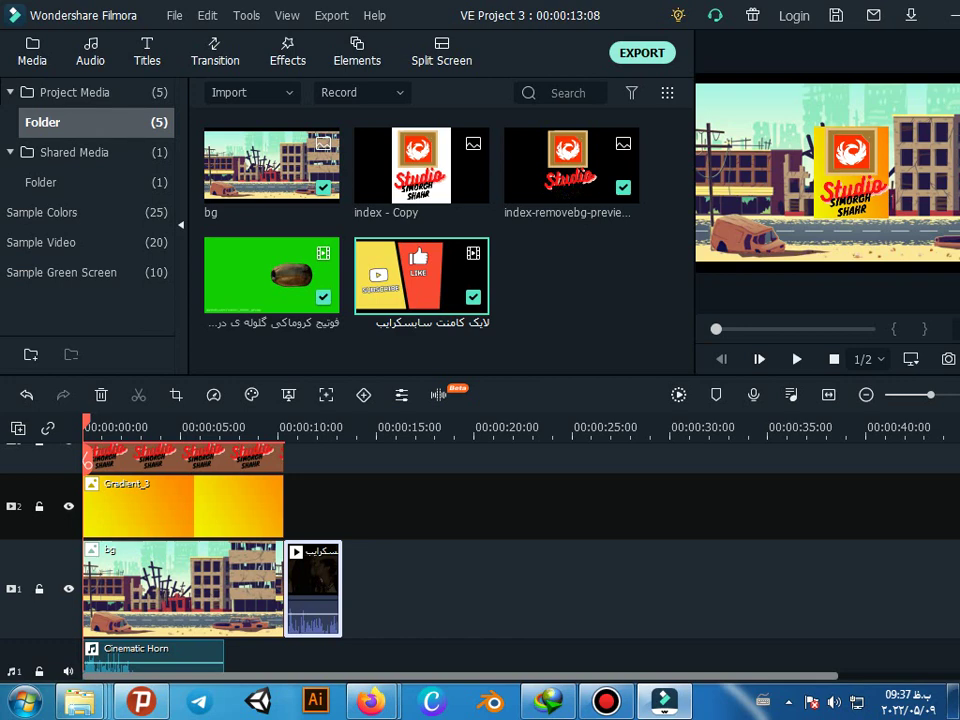
key(ctrl+e)
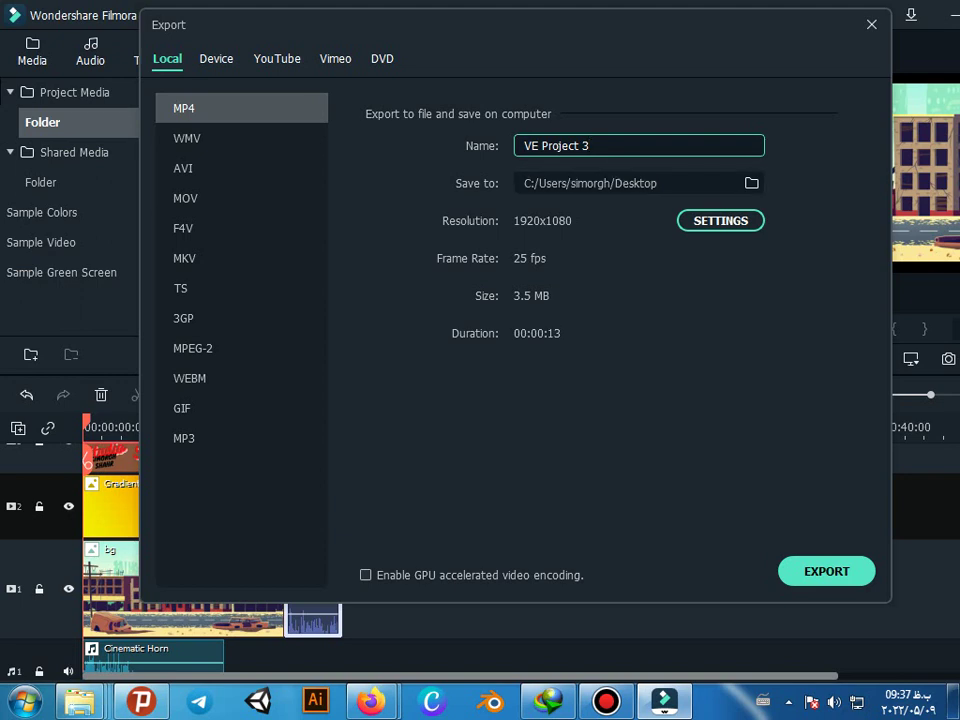
click(581, 145)
triple_click(581, 145)
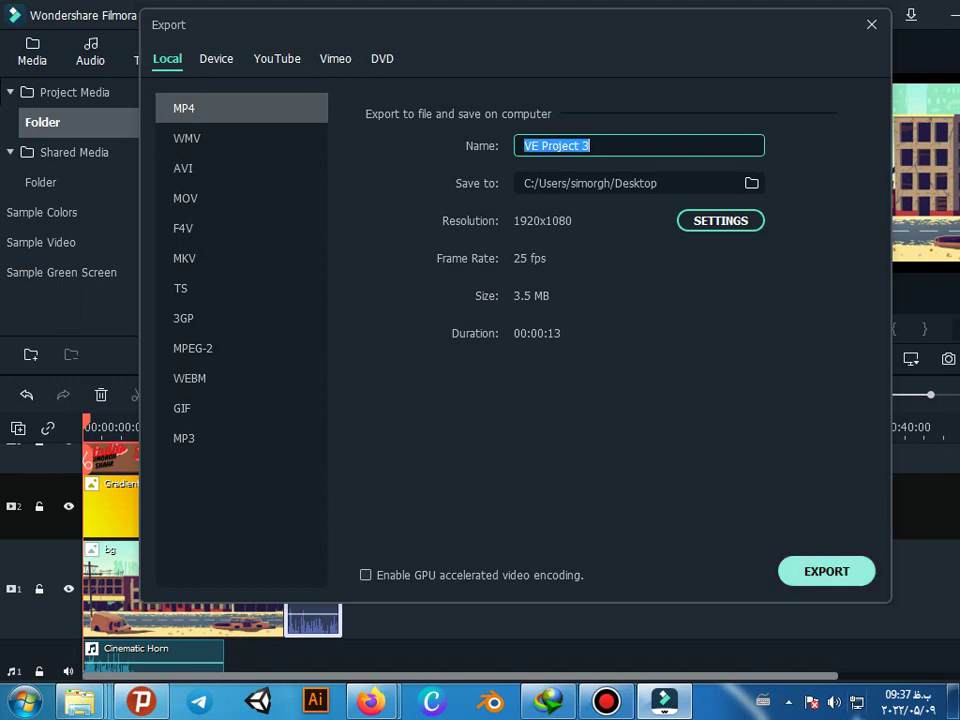
click(763, 701)
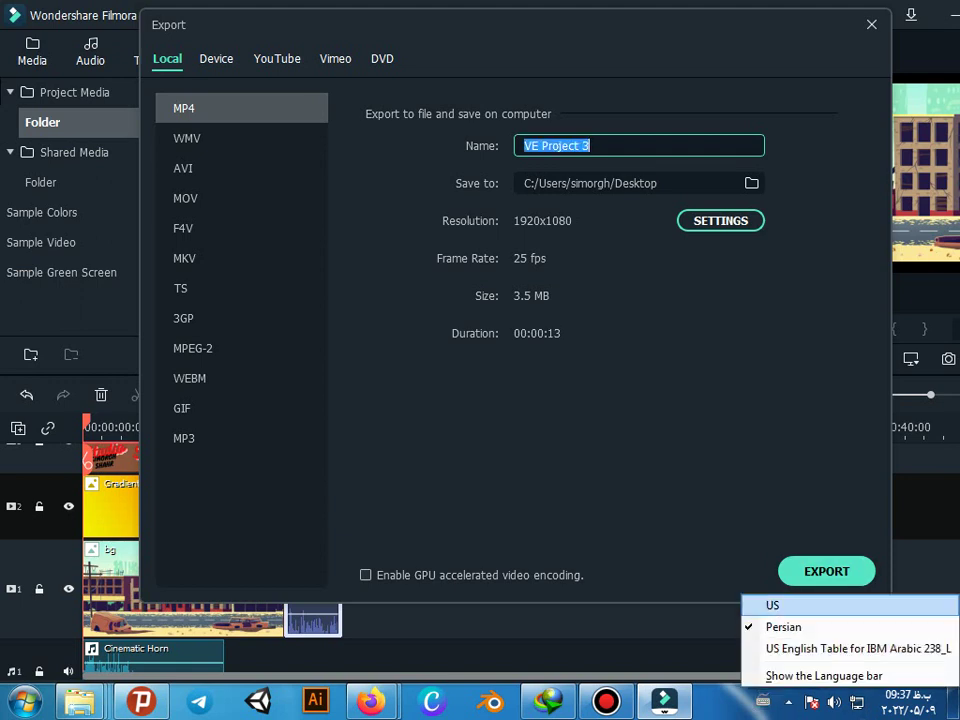
click(772, 605)
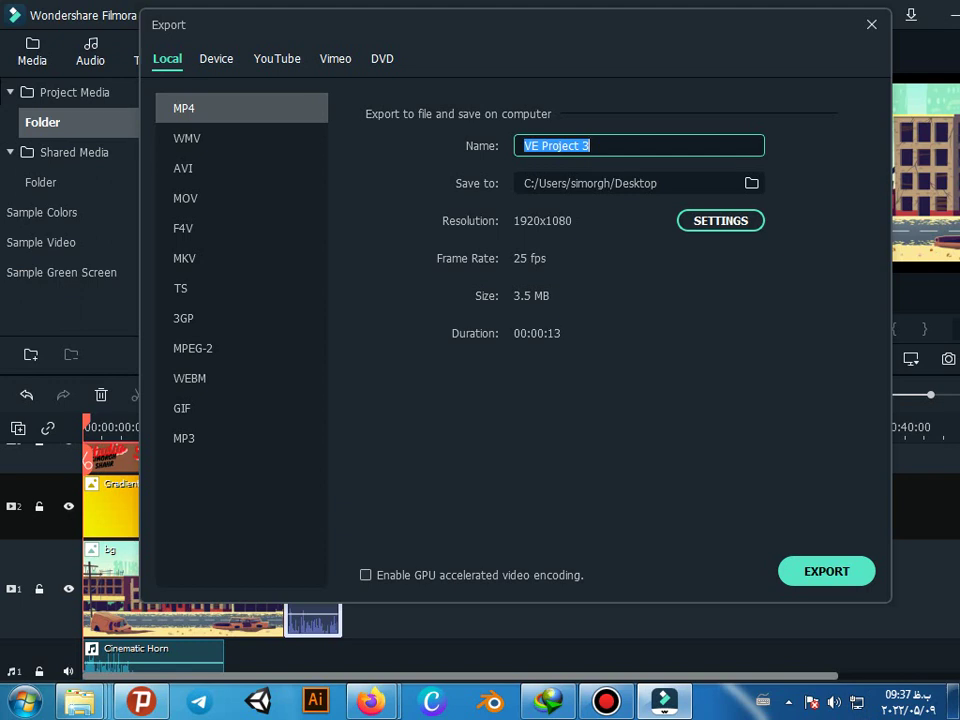
text(tut)
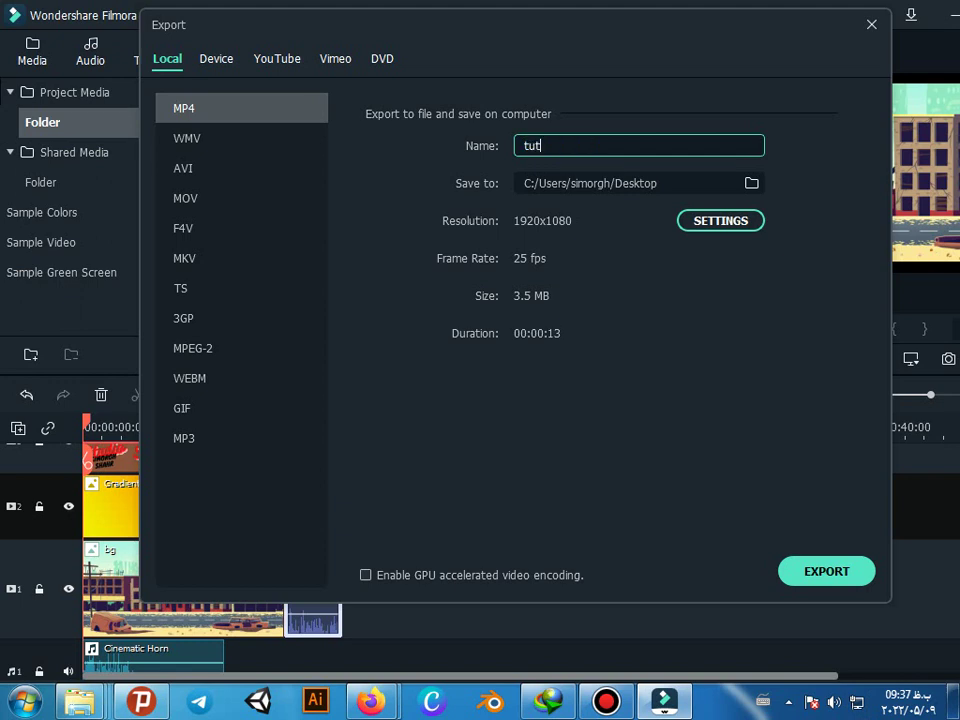
text(orial 1)
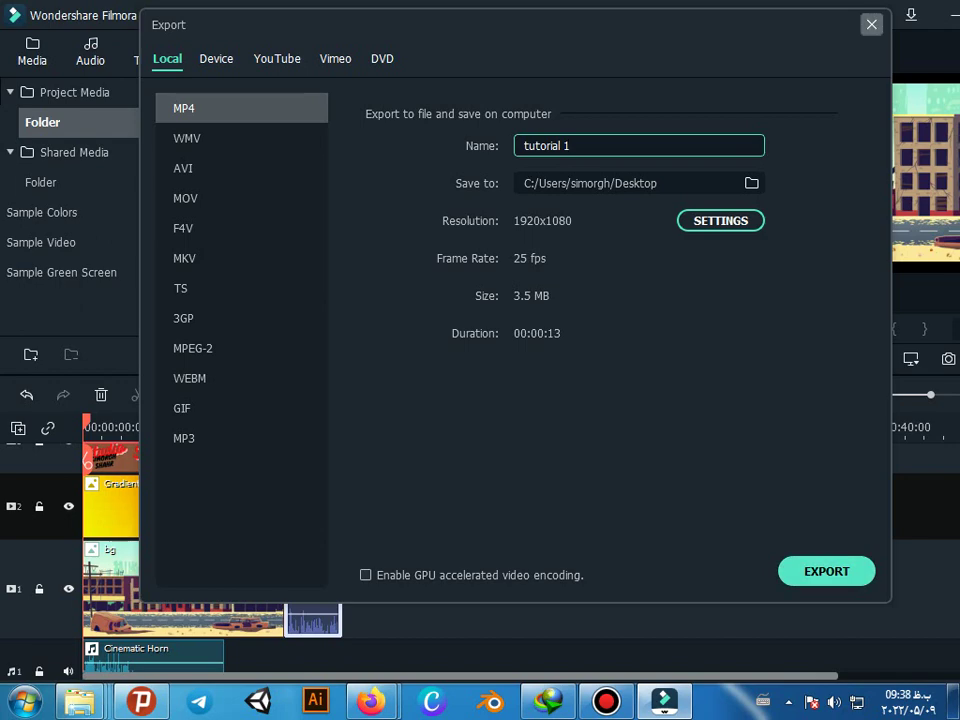
click(871, 24)
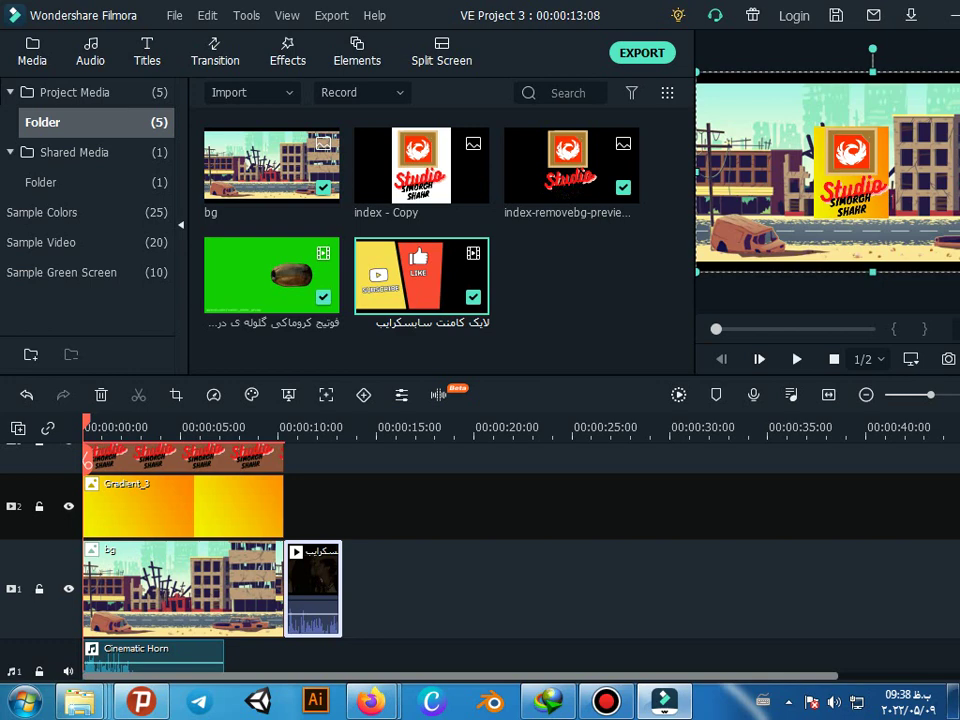
Step: Find the Airplane1 element in the included elements library and place it on track 5 after the bullet clip
scroll(480, 560, up, 3)
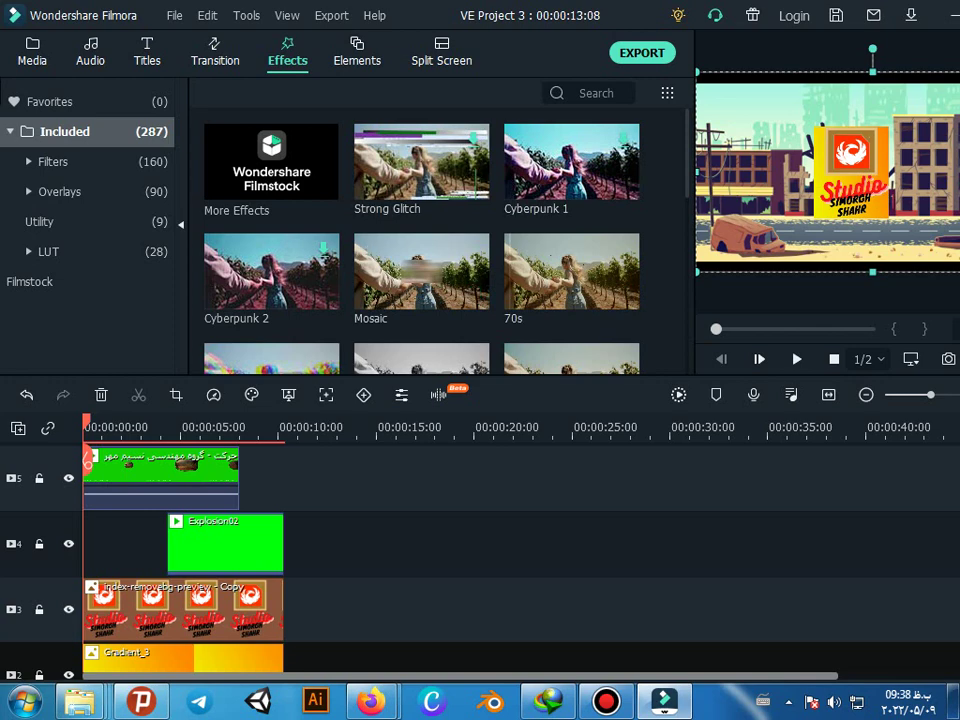
click(356, 52)
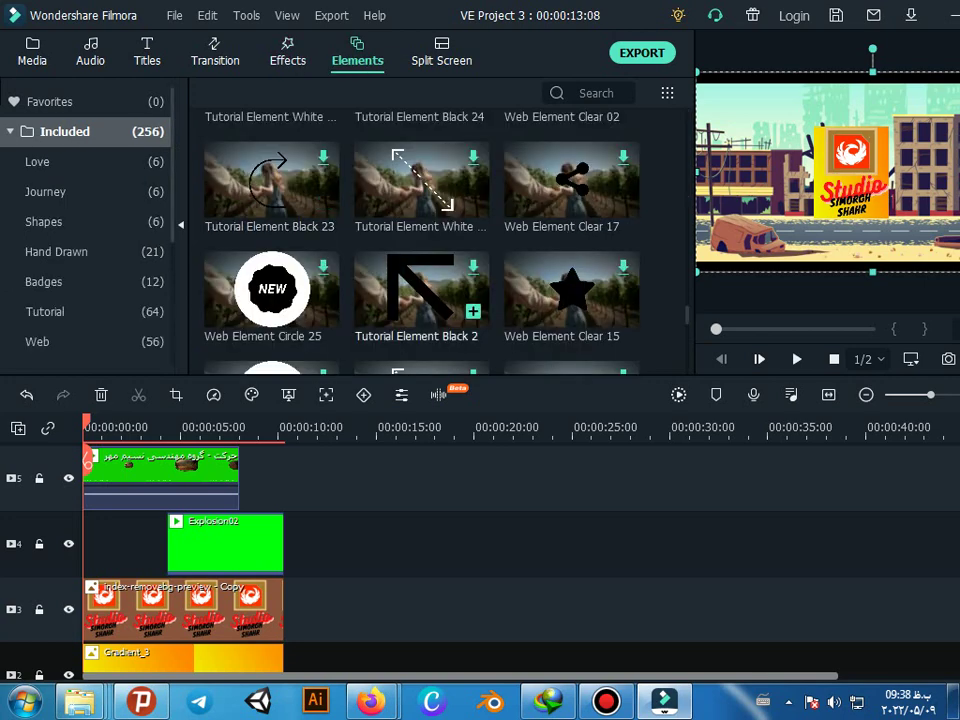
scroll(420, 290, down, 5)
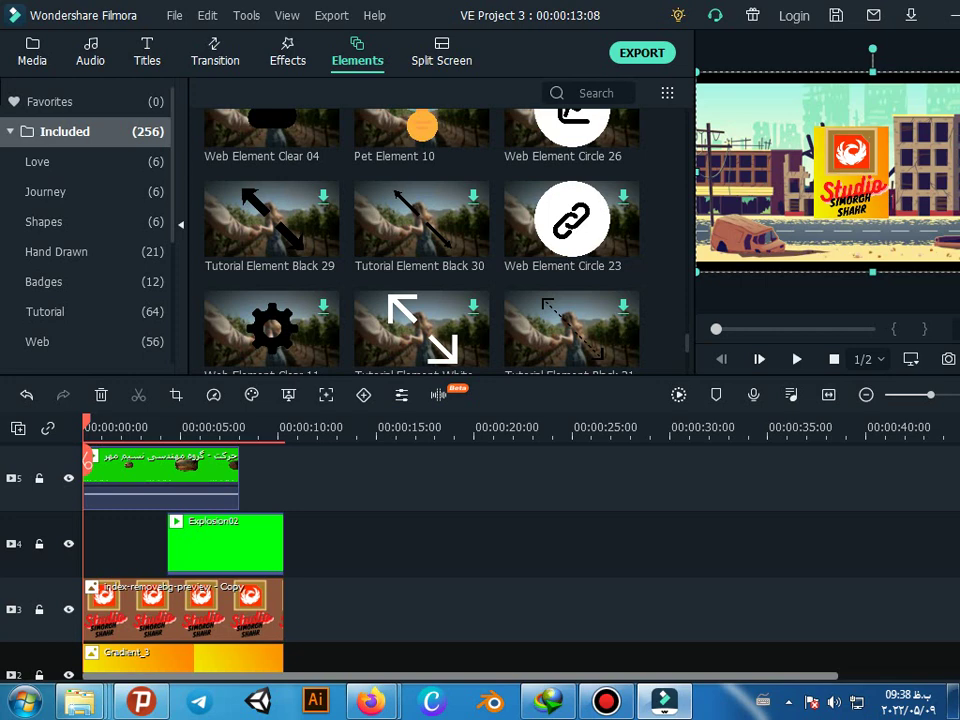
scroll(570, 238, down, 10)
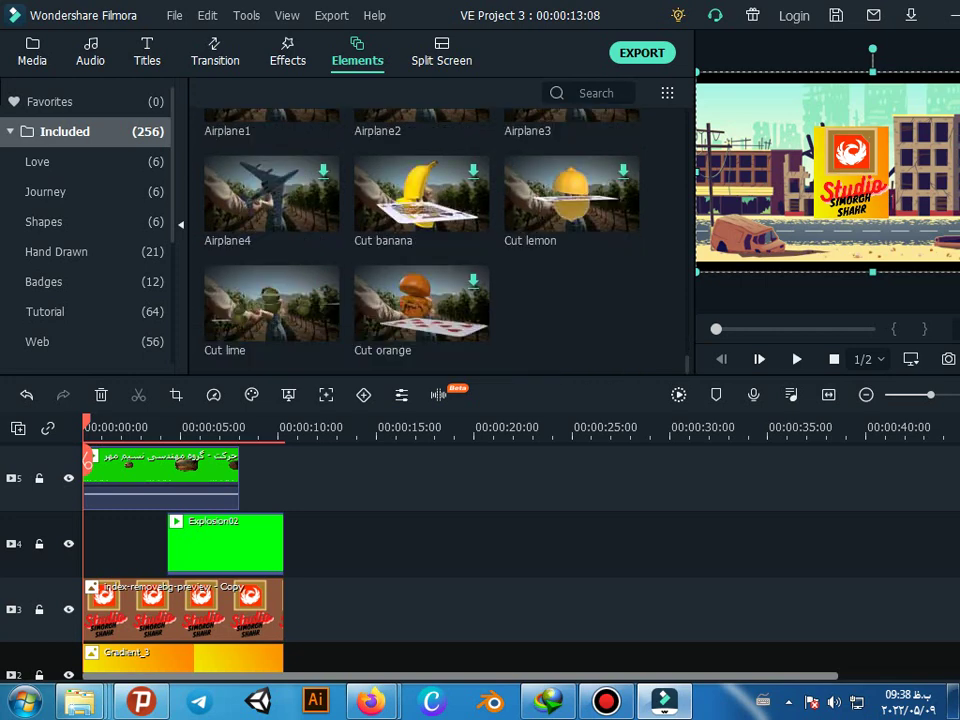
scroll(570, 238, up, 5)
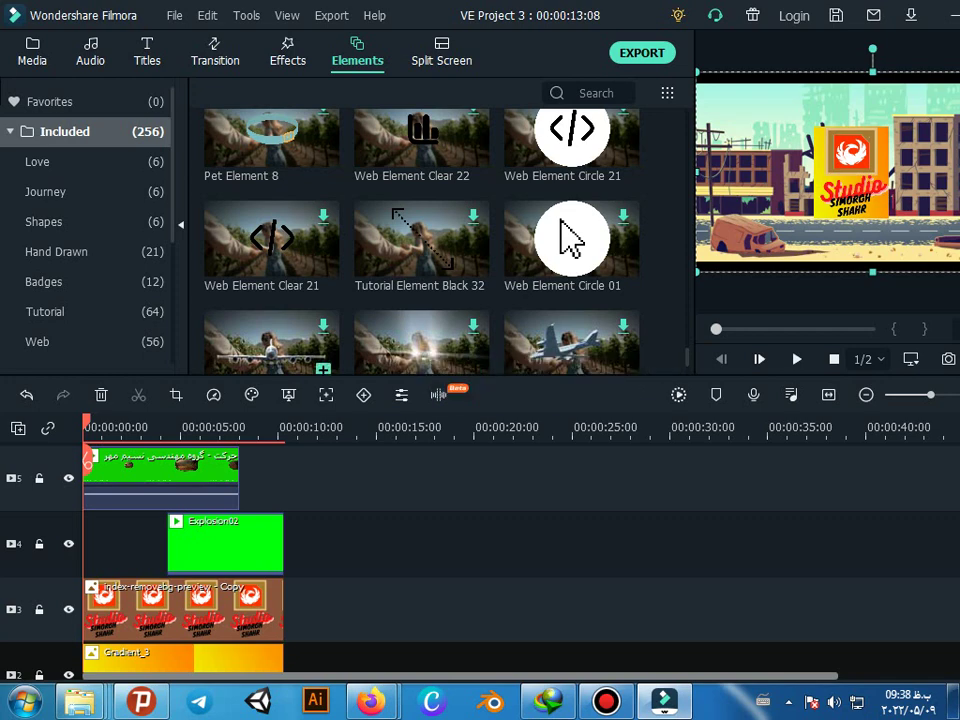
drag(300, 355, 290, 487)
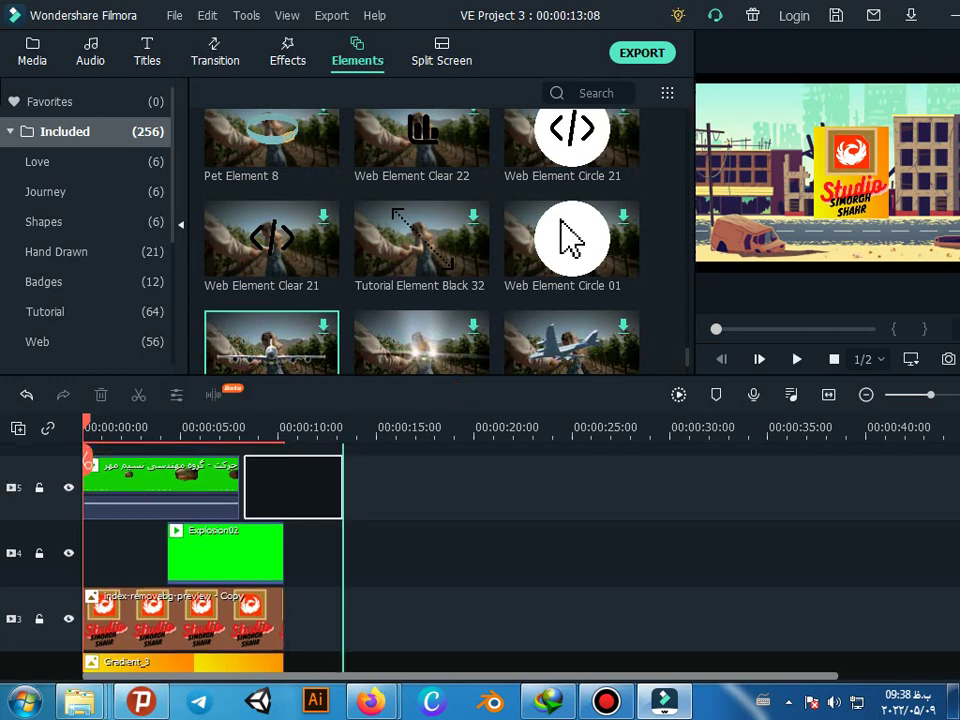
drag(290, 487, 292, 487)
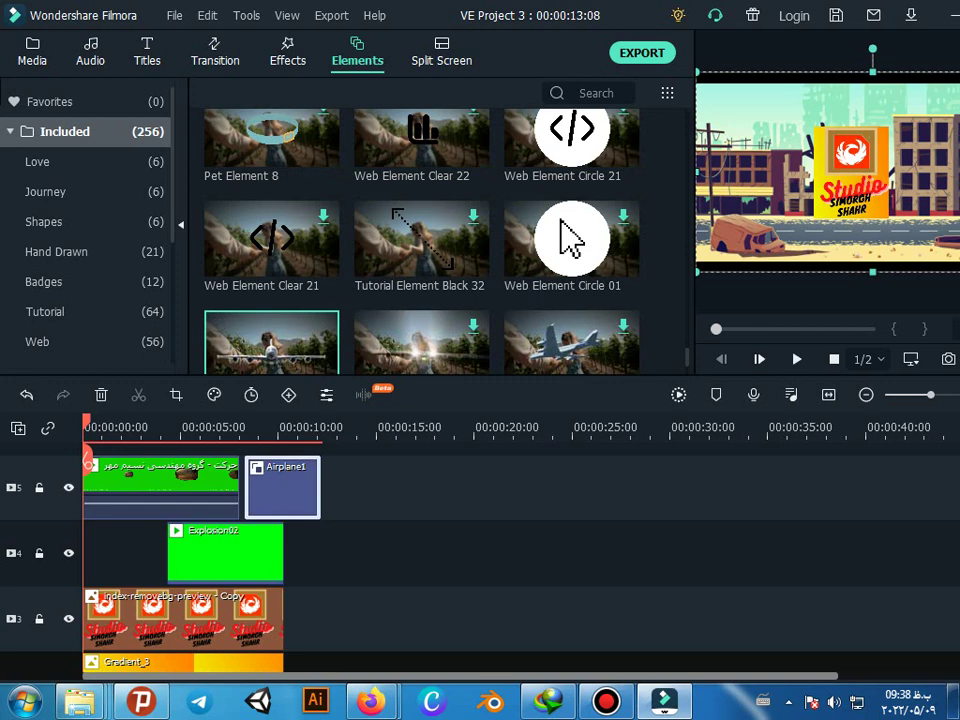
Step: Move the Airplane1 clip to a new track above the bullet clip so it starts at the beginning of the timeline
drag(86, 424, 303, 424)
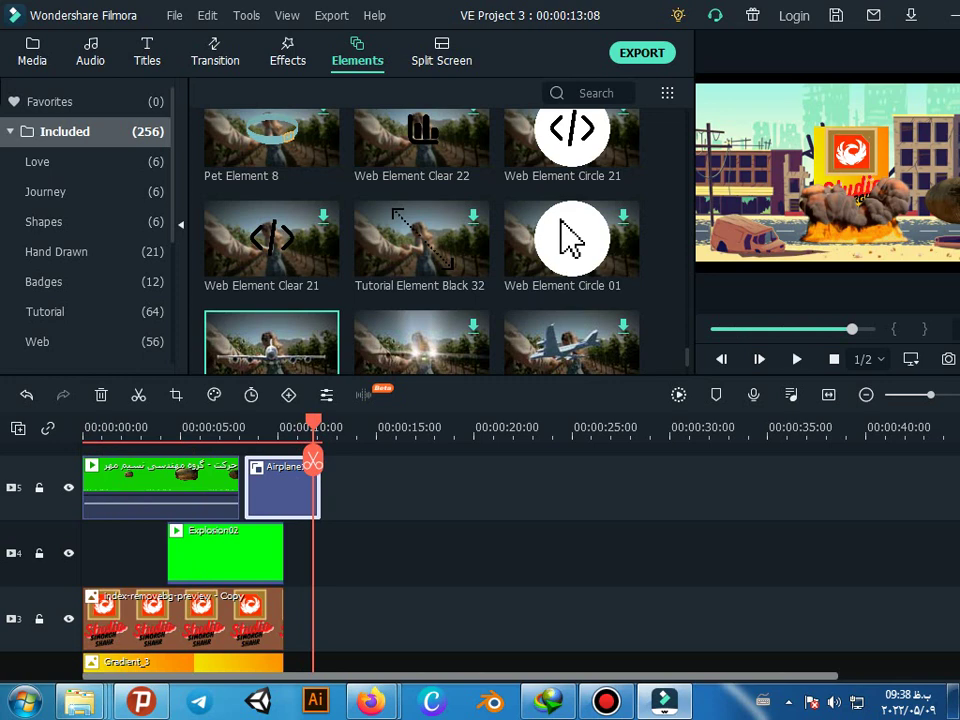
drag(316, 460, 260, 460)
scroll(260, 460, up, 1)
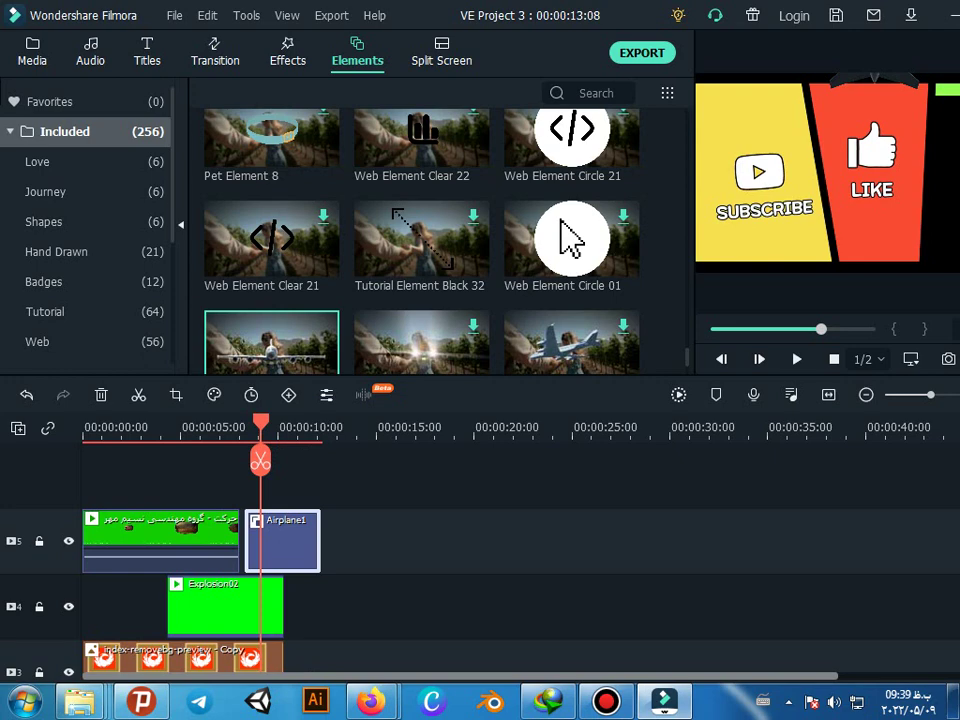
drag(282, 540, 120, 475)
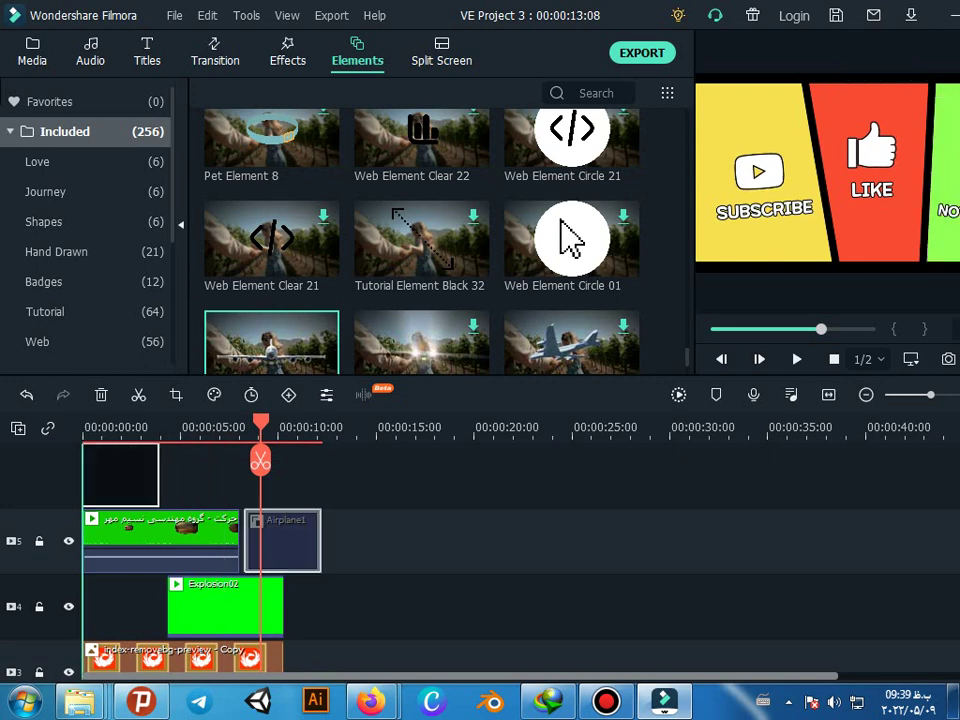
Step: With the airplane visible partway through its flight, reposition it in the preview just above the Studio sign
drag(156, 428, 101, 460)
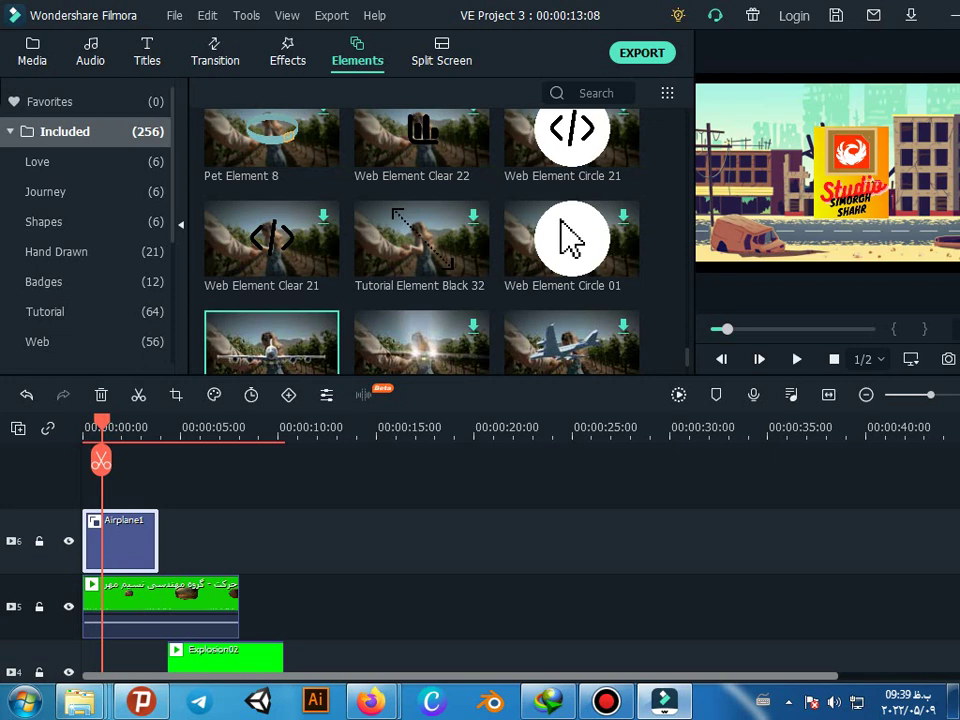
drag(101, 460, 150, 460)
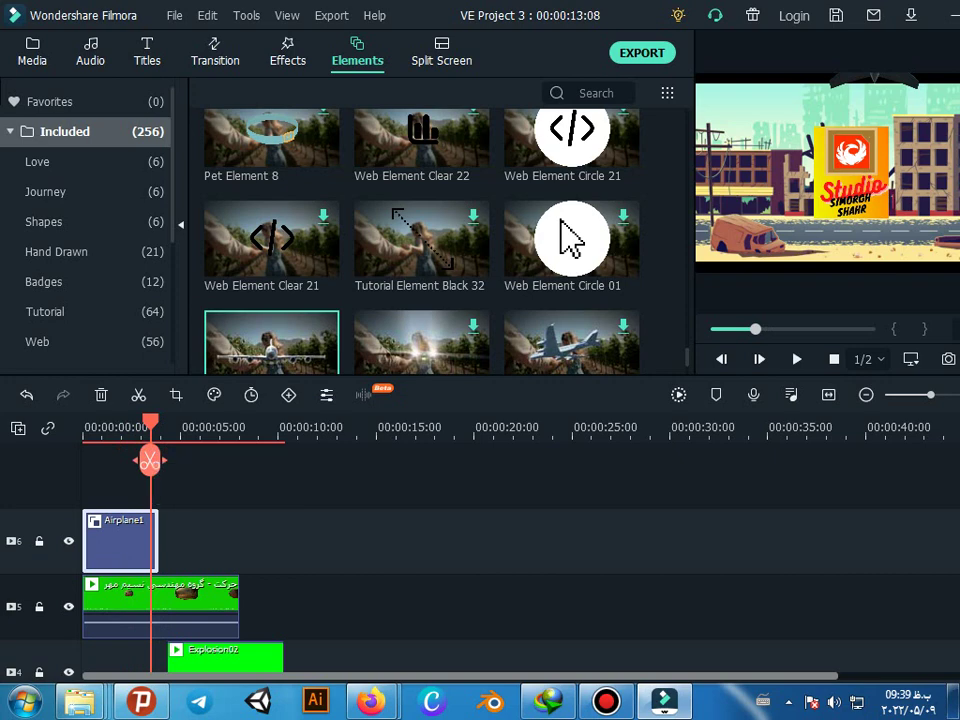
drag(150, 460, 127, 460)
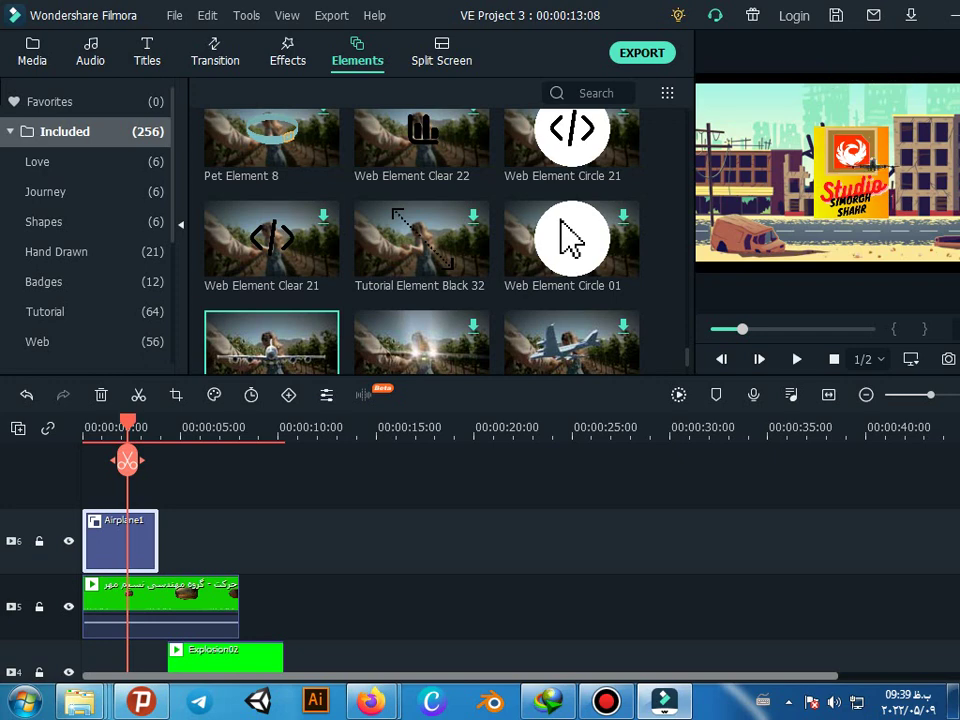
click(870, 167)
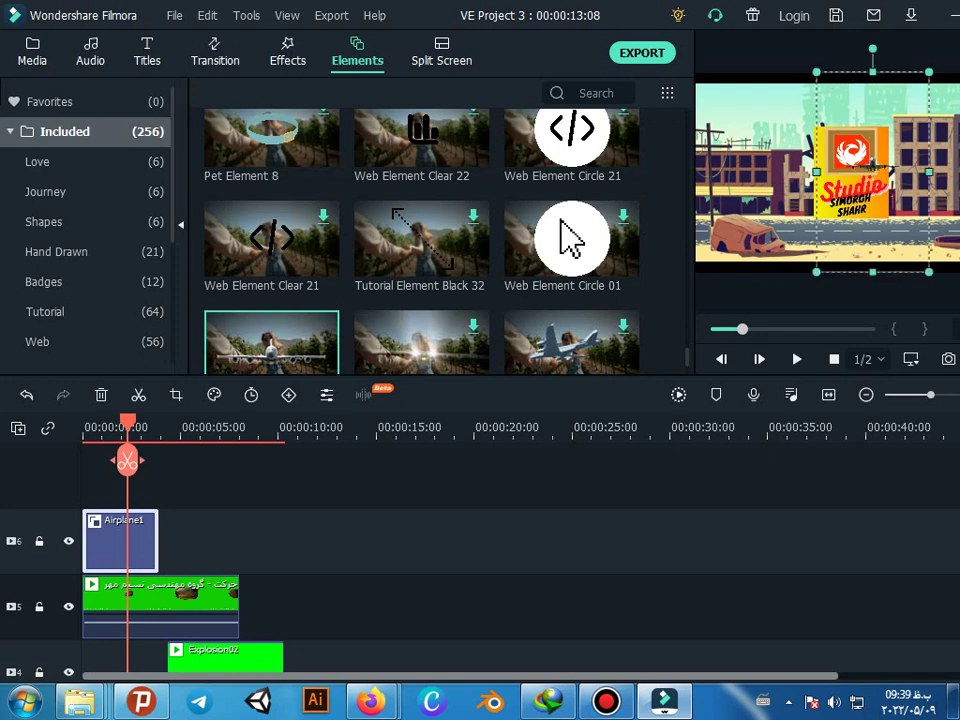
drag(870, 167, 855, 144)
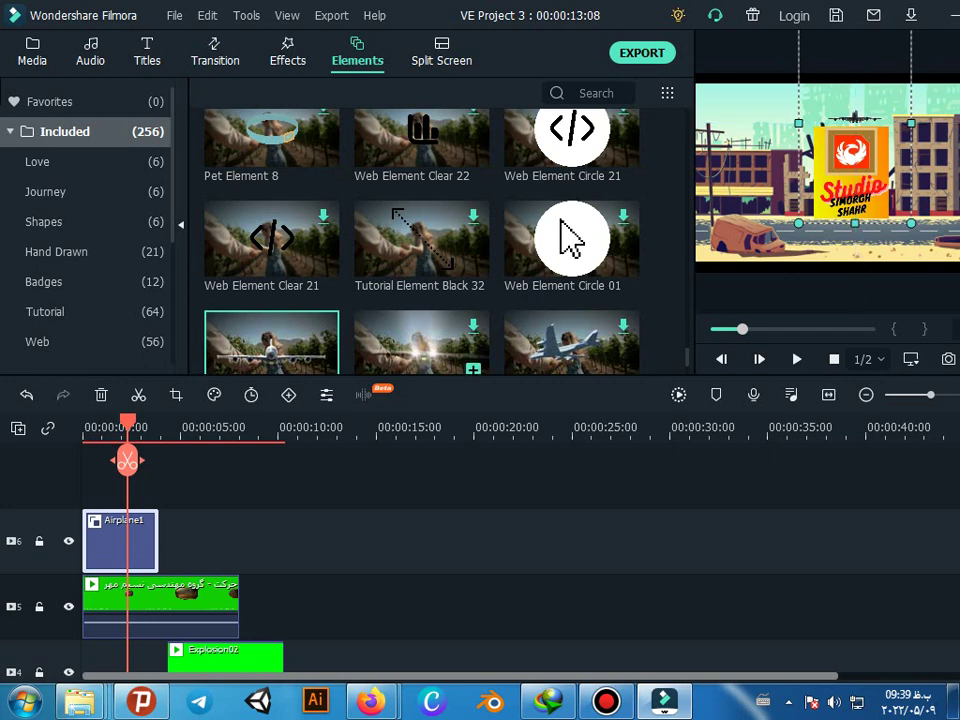
Step: Play the timeline from the start through the outro to check the airplane with the bullet and explosion
key(space)
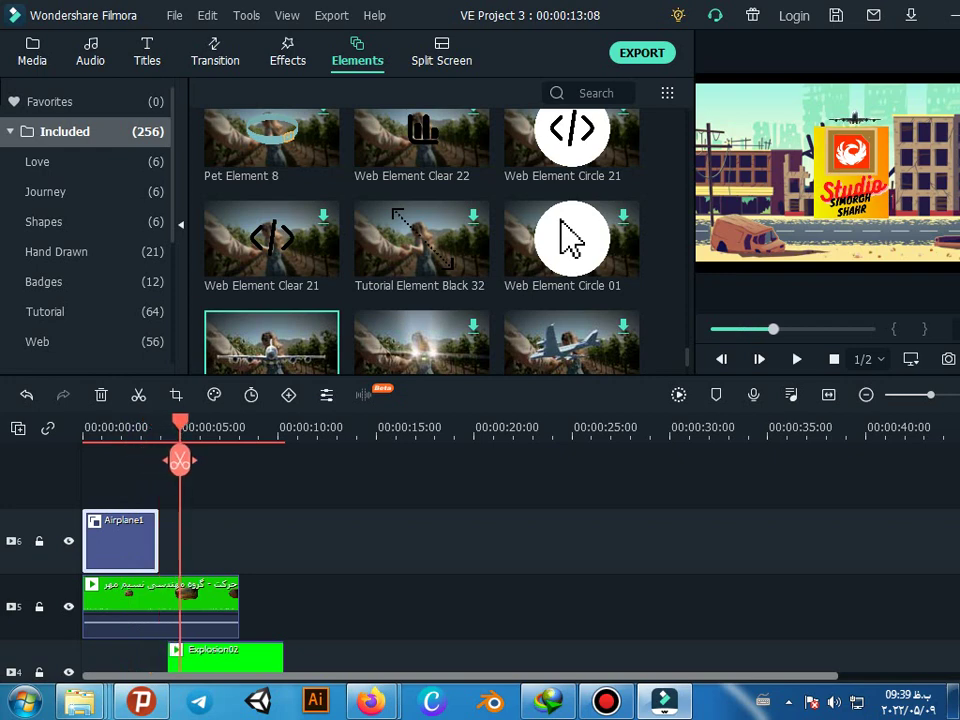
drag(185, 422, 83, 422)
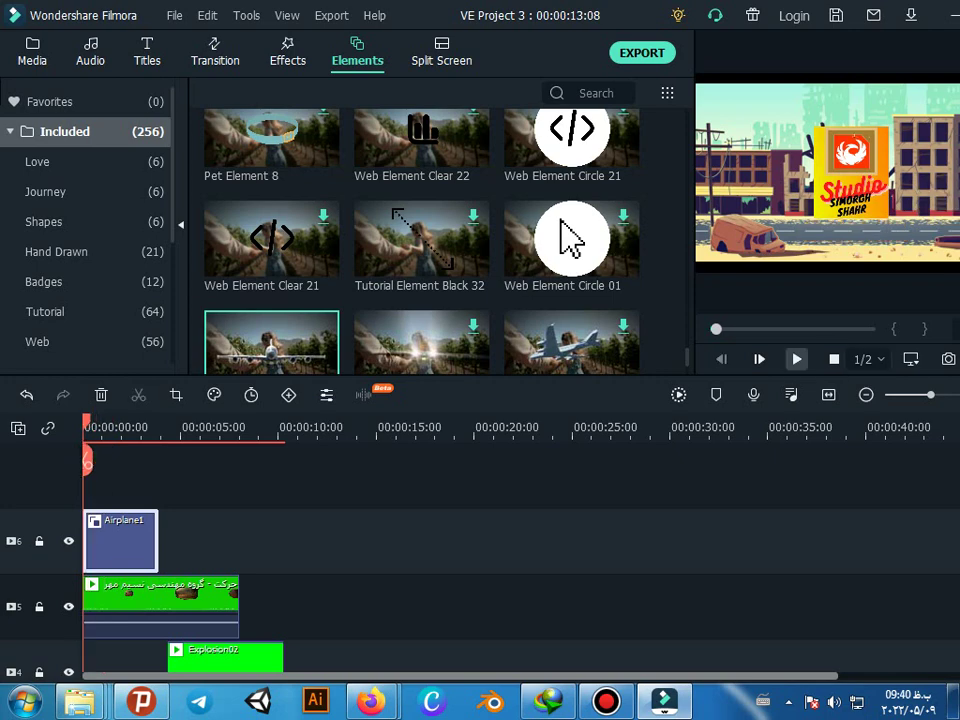
key(space)
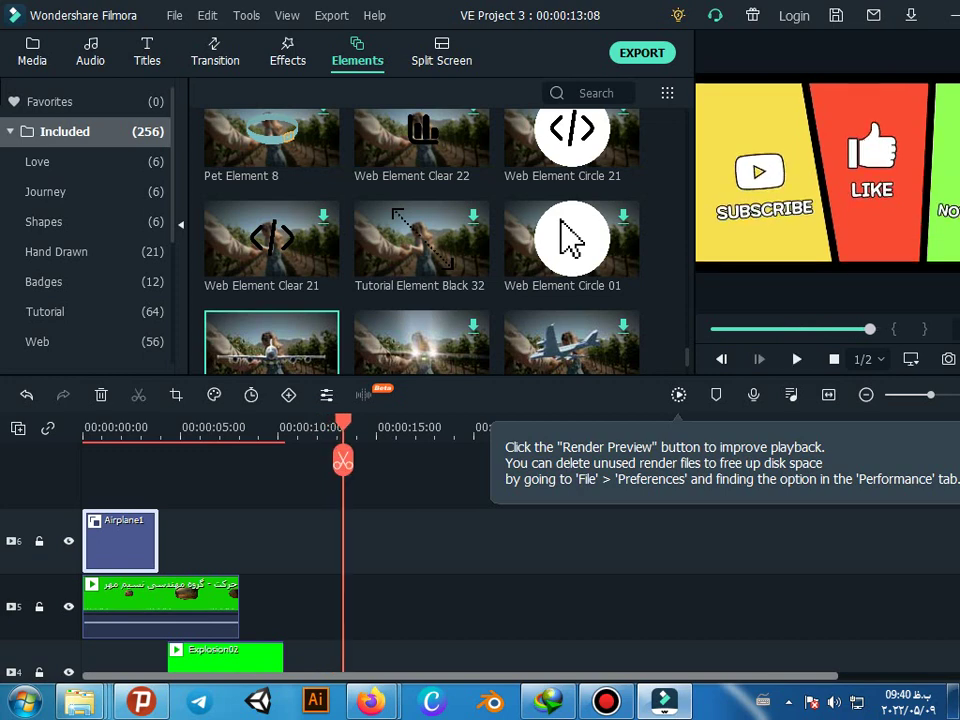
drag(343, 423, 86, 423)
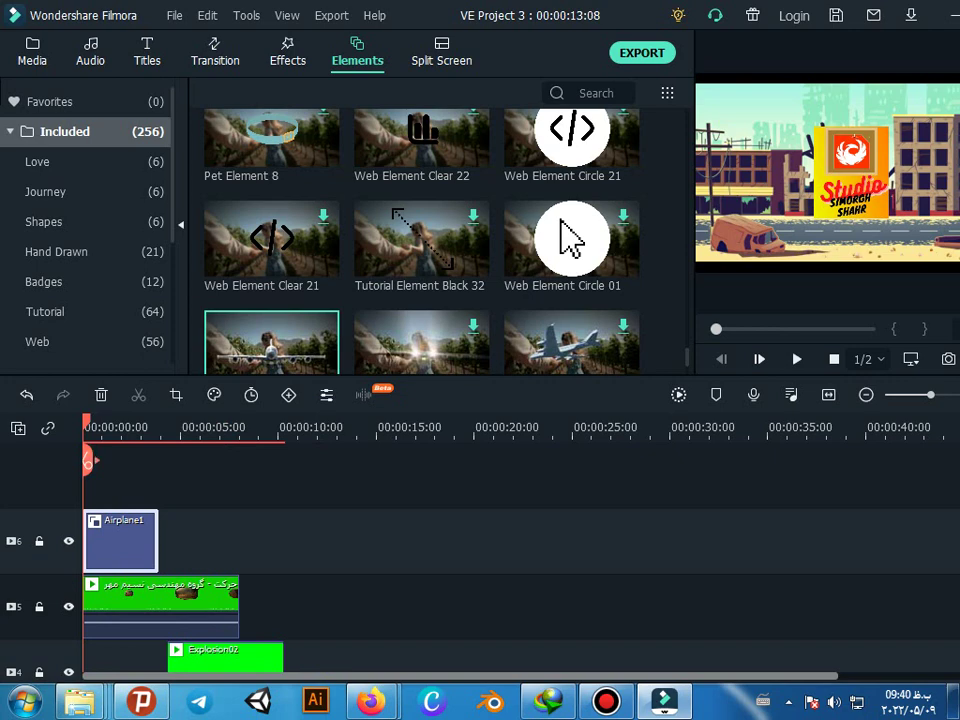
Step: Enlarge the airplane and lower it over the Studio sign, checking its flight up to the end of the Airplane1 clip
drag(88, 460, 111, 460)
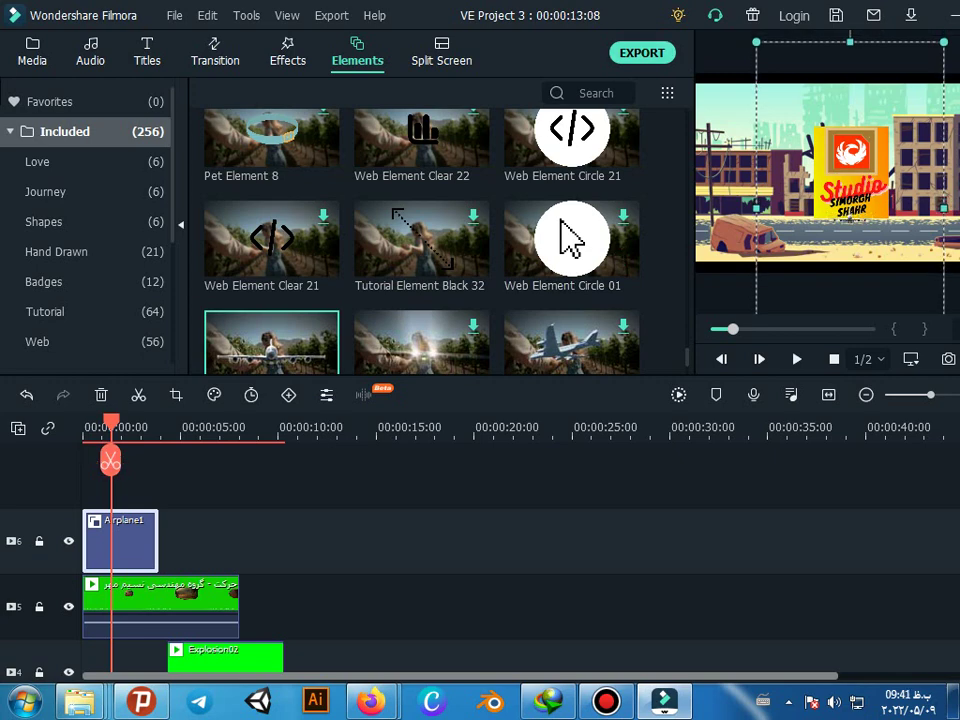
drag(111, 460, 139, 460)
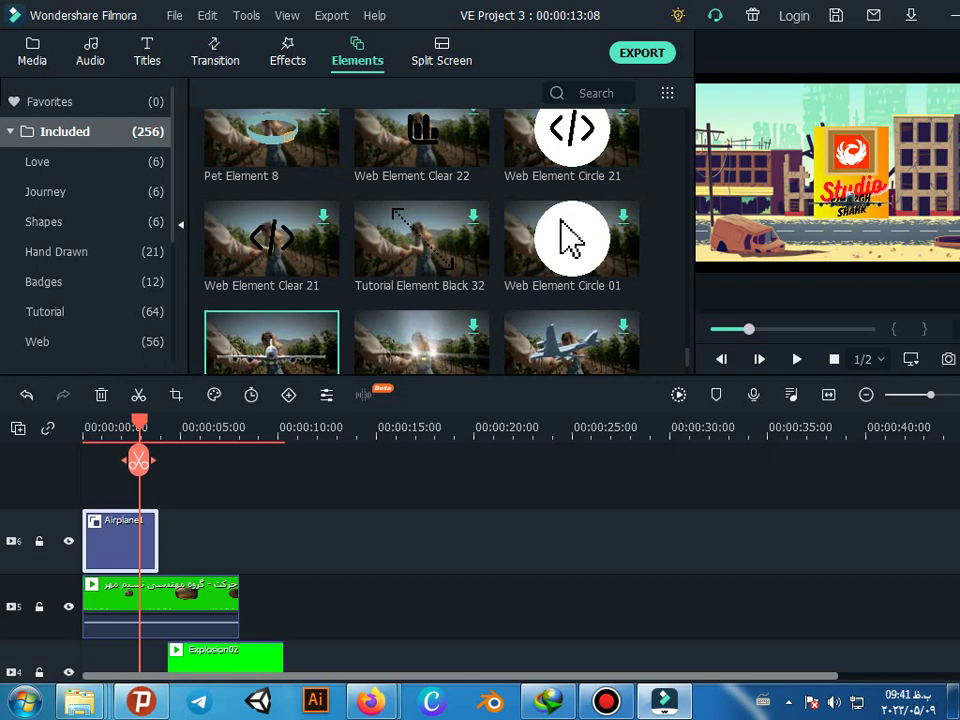
drag(139, 460, 165, 460)
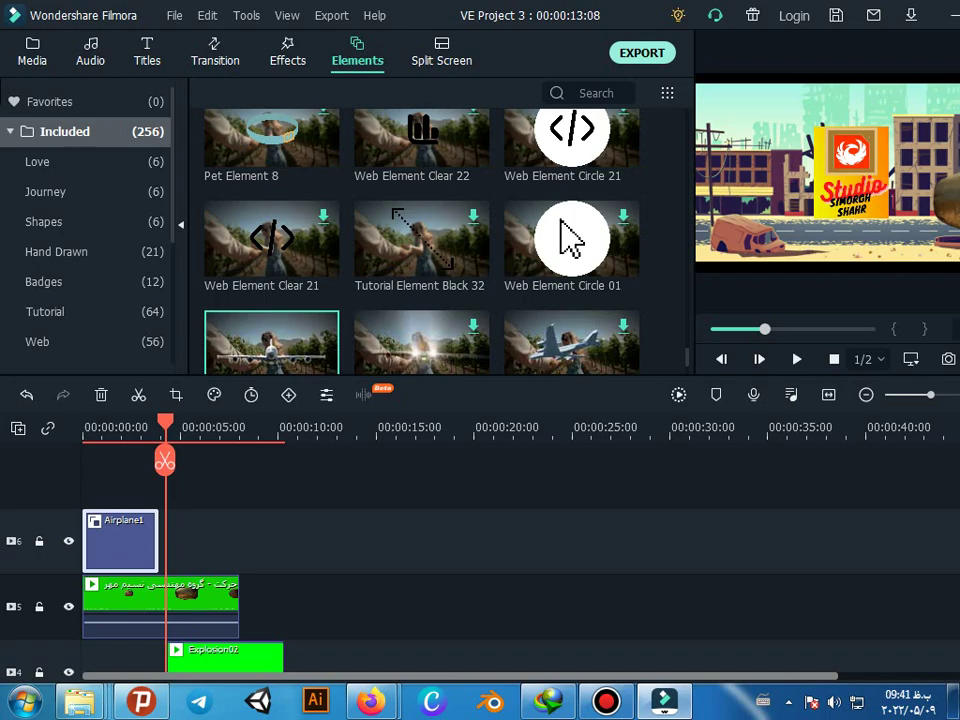
Step: Export the edit to the desktop as a 1920x1080 MP4 and bring the export progress window into view
key(alt+Return)
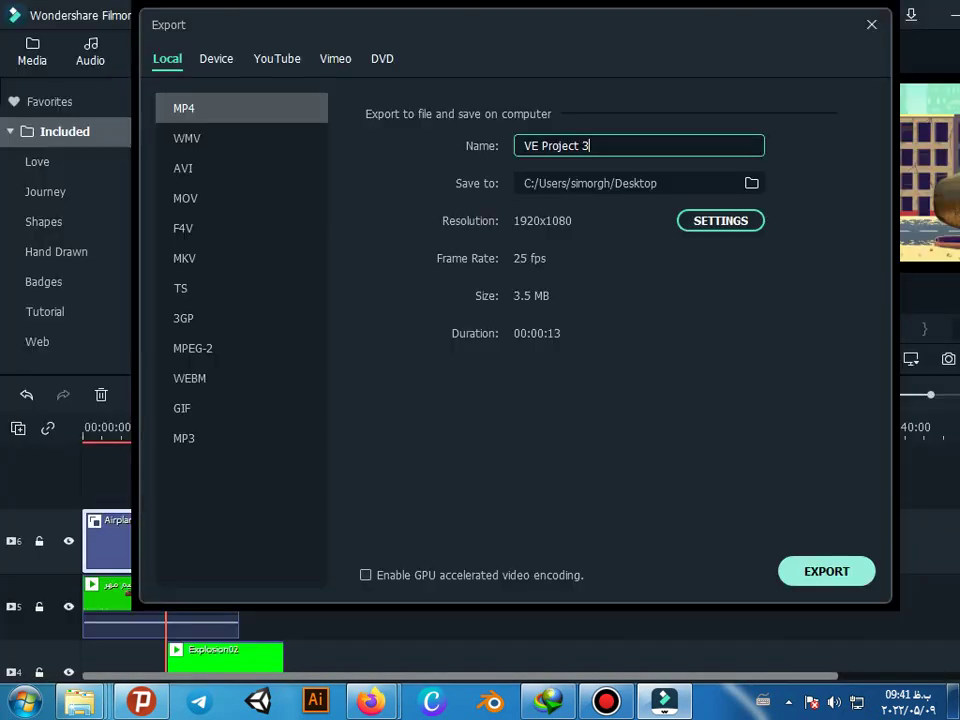
key(Escape)
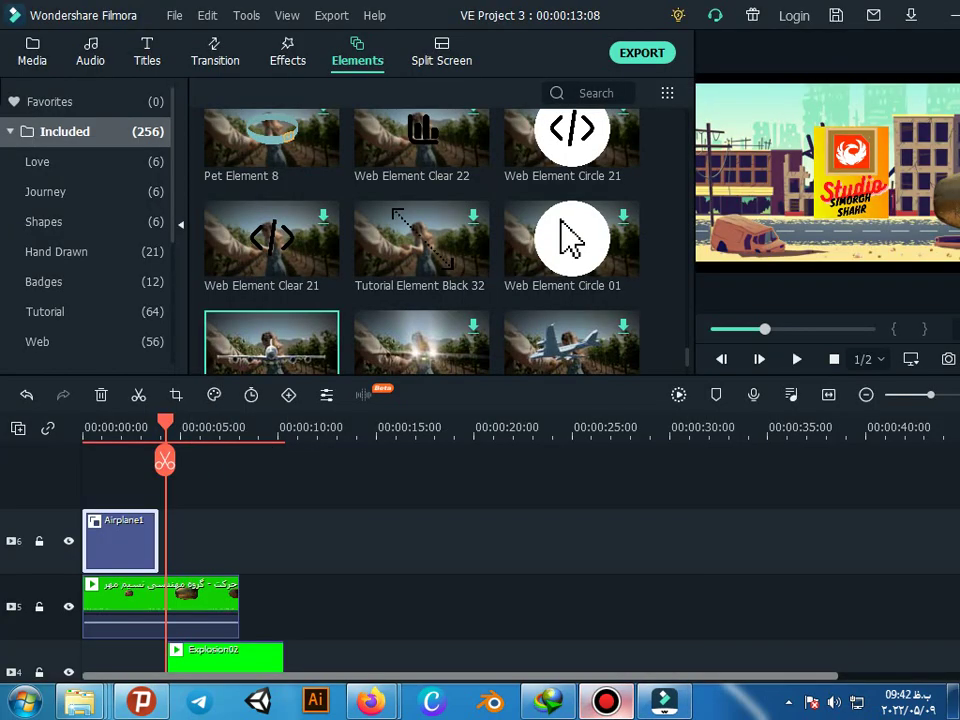
mouse_move(662, 701)
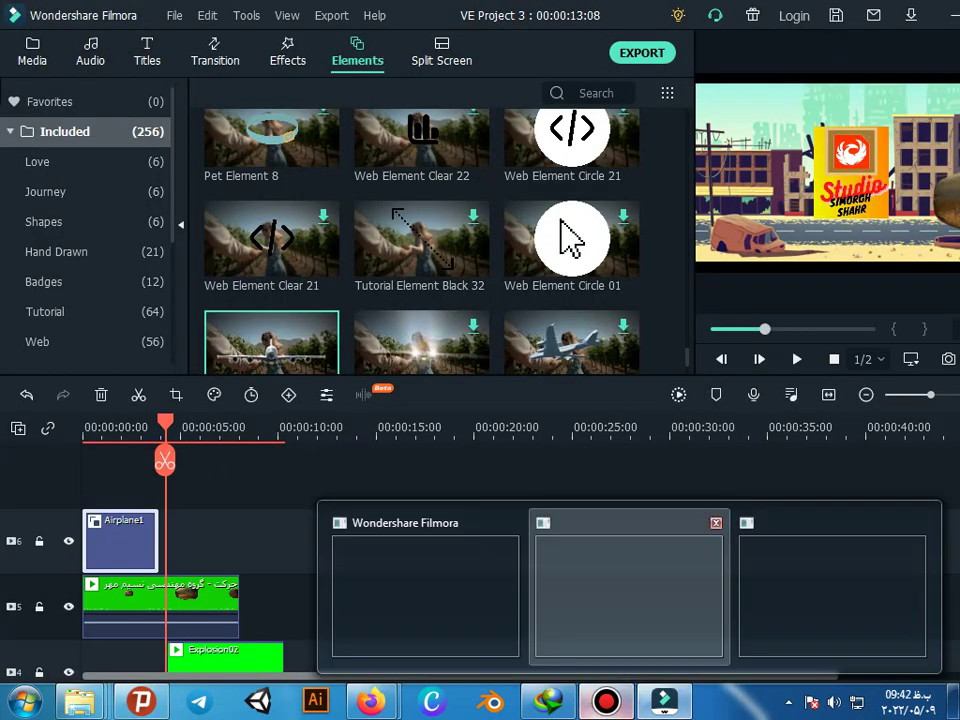
click(629, 596)
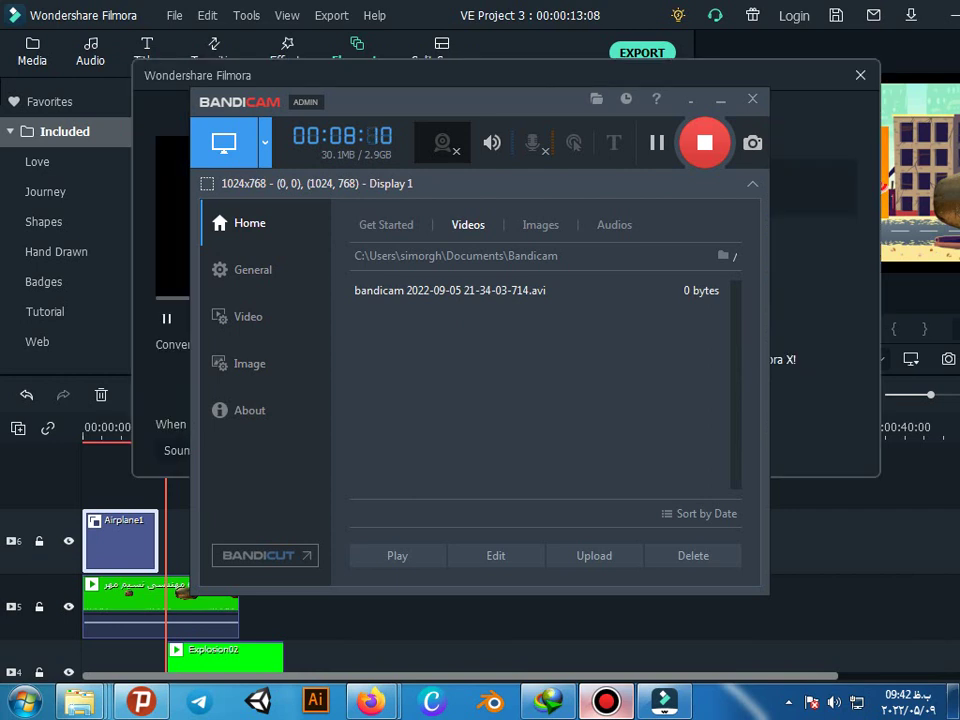